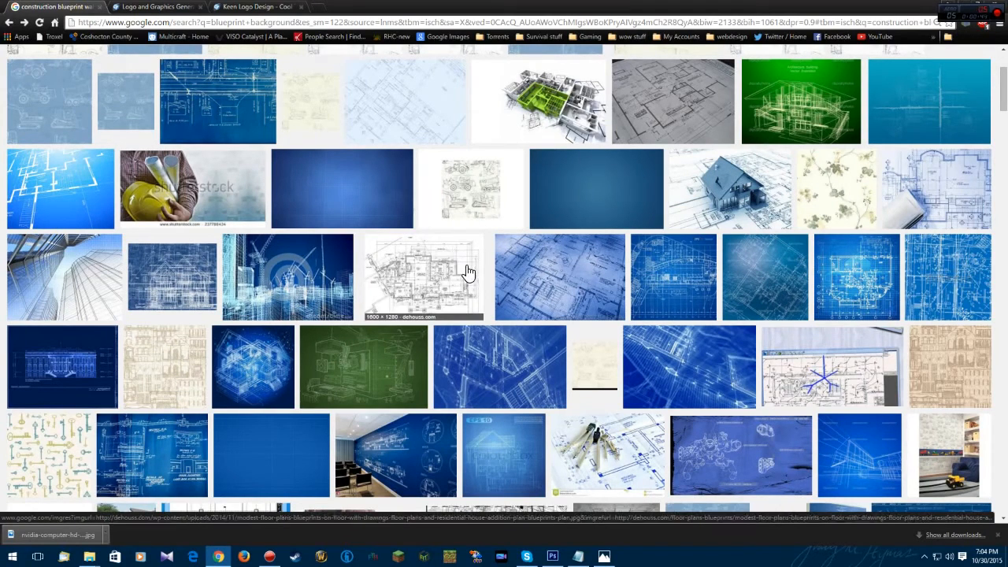
Preview the green computer blueprint wallpaper in the image results and switch to Photoshop.
left_click(377, 372)
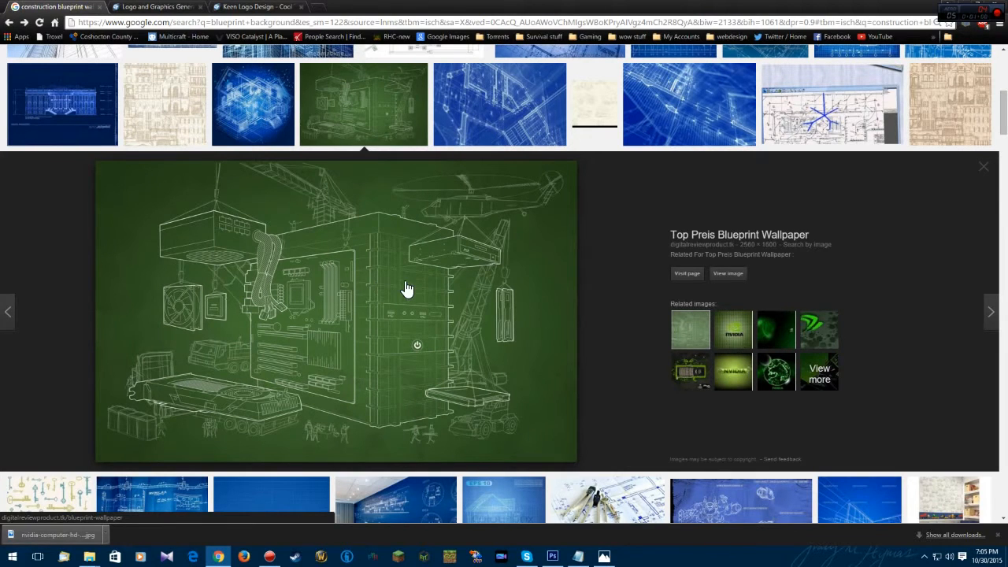
left_click(551, 558)
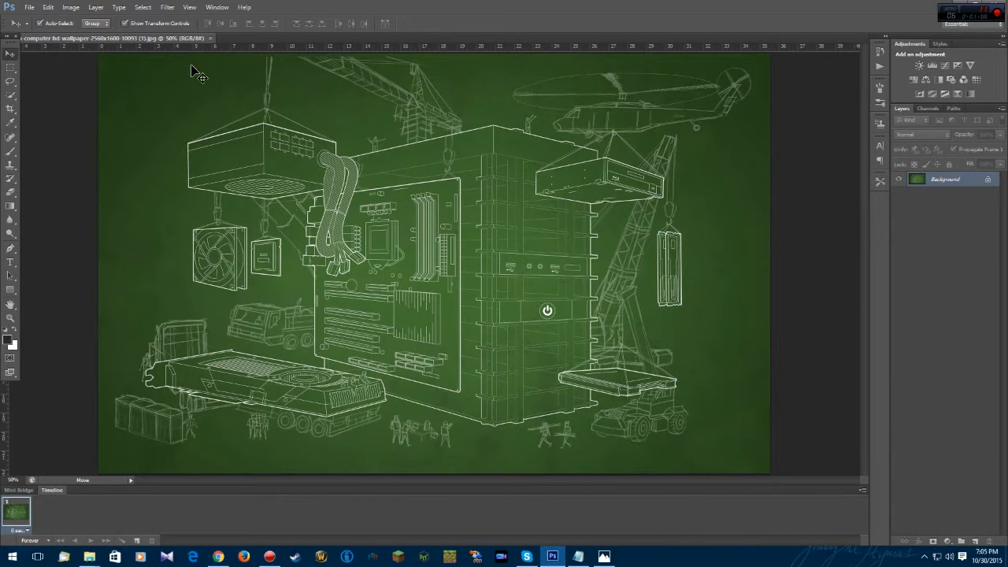
Resize the wallpaper image to 1280 pixels wide by 725 pixels high.
left_click(73, 8)
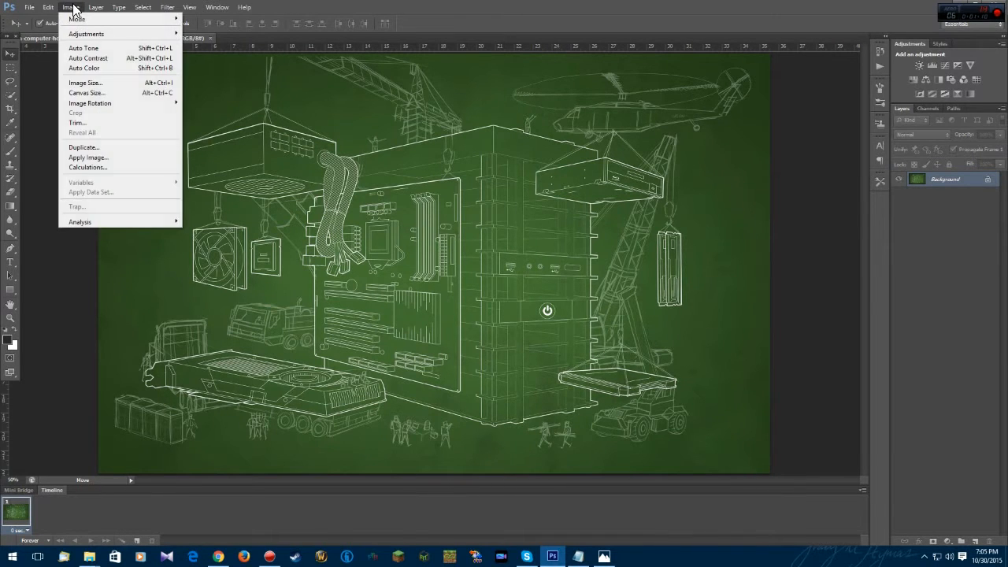
left_click(93, 81)
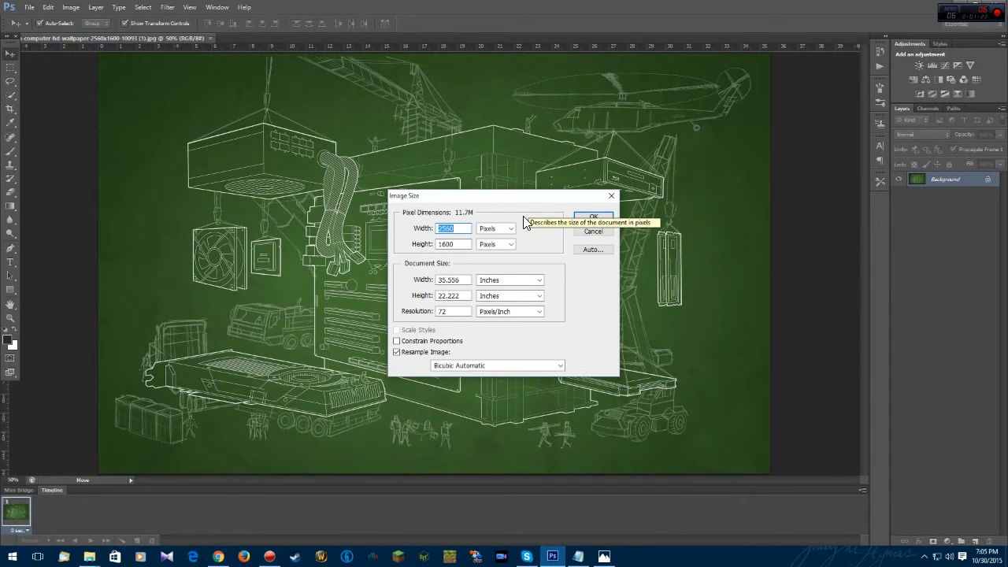
type("1280")
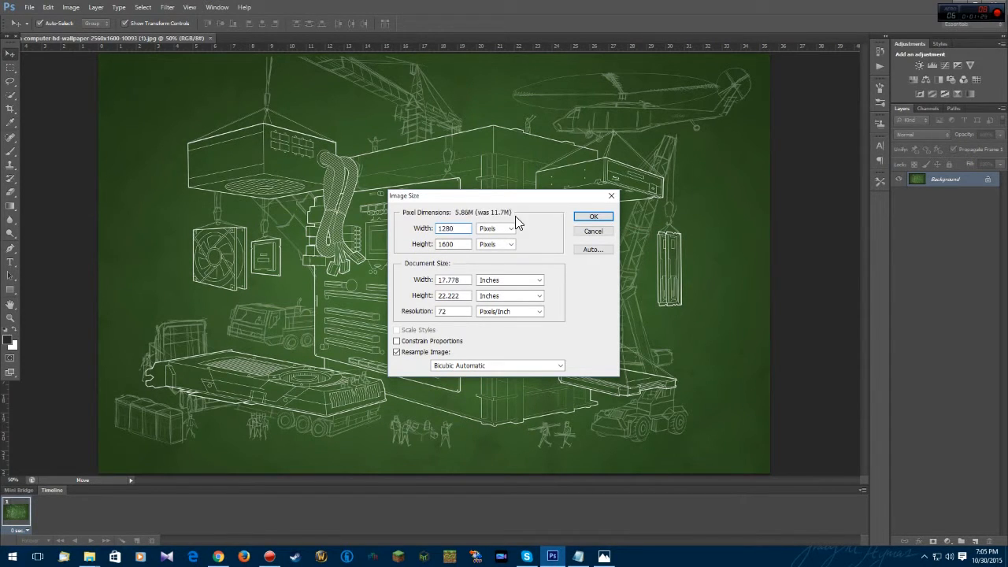
double_click(451, 244)
type("7")
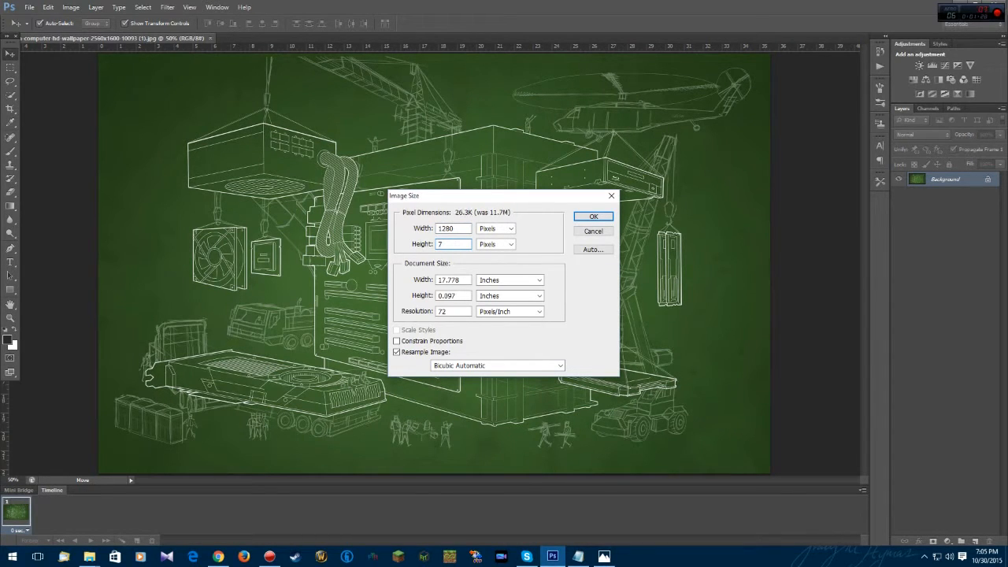
type("25")
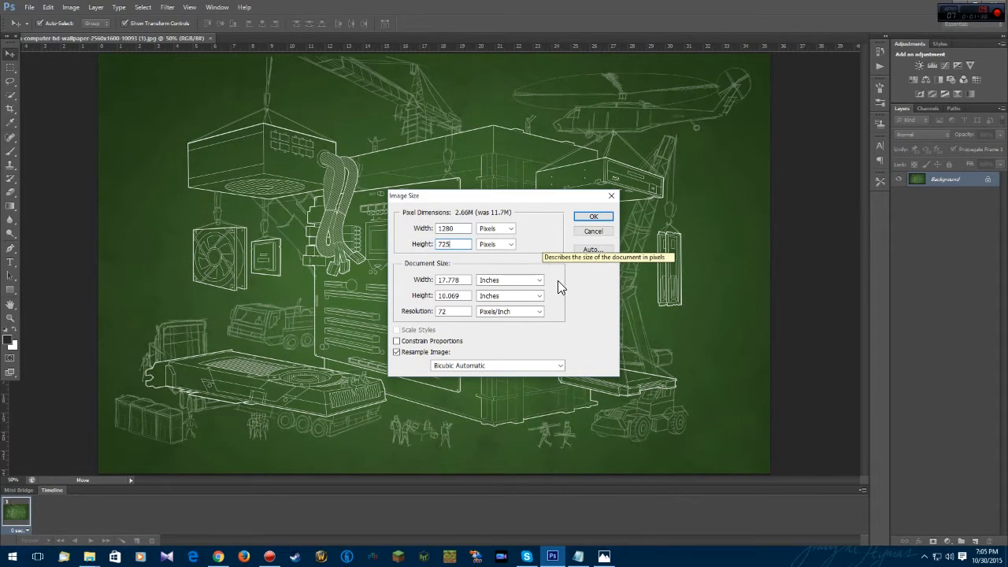
left_click(589, 216)
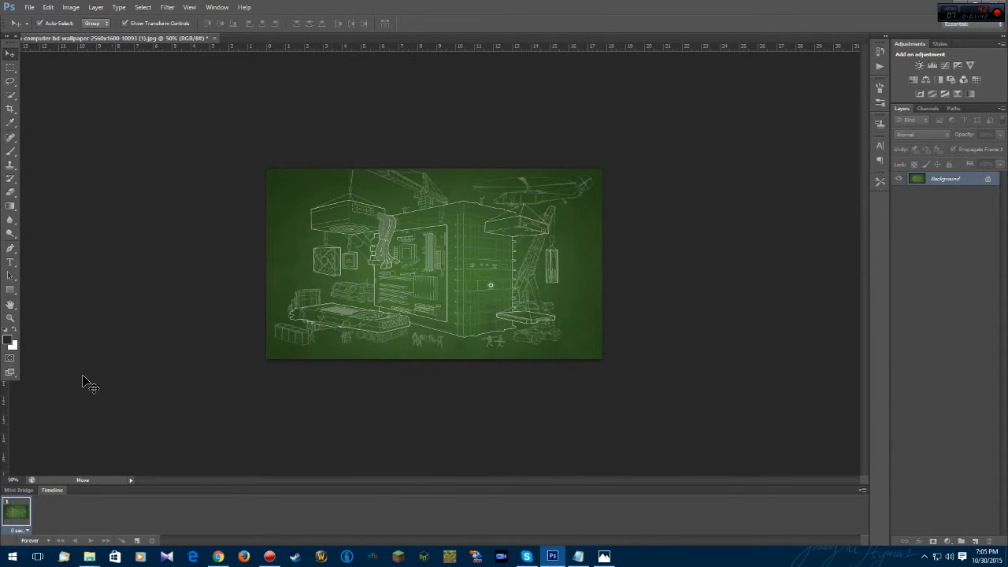
Duplicate the Background layer within the same document, keeping the name Background copy.
left_click(11, 318)
left_click(354, 286)
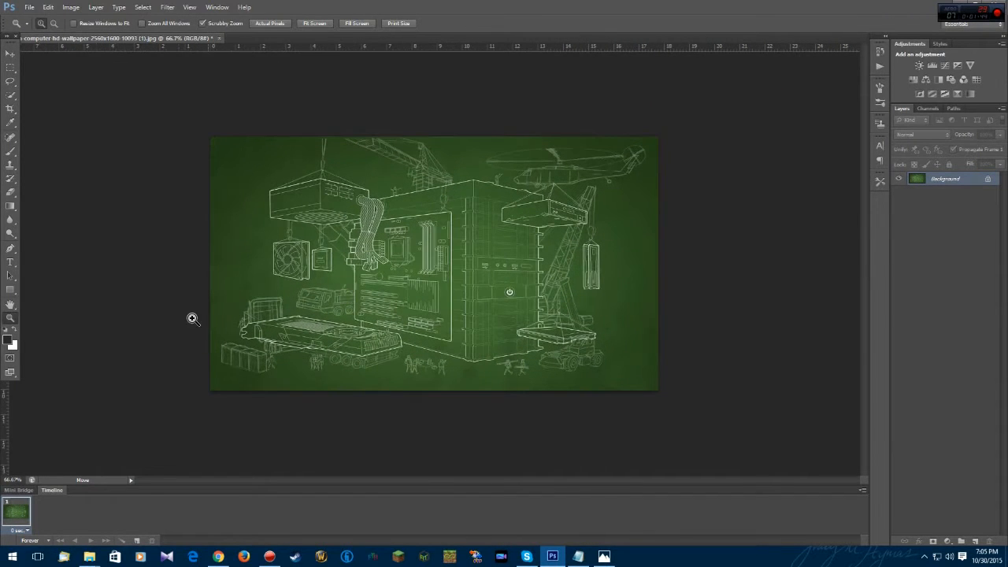
left_click(10, 54)
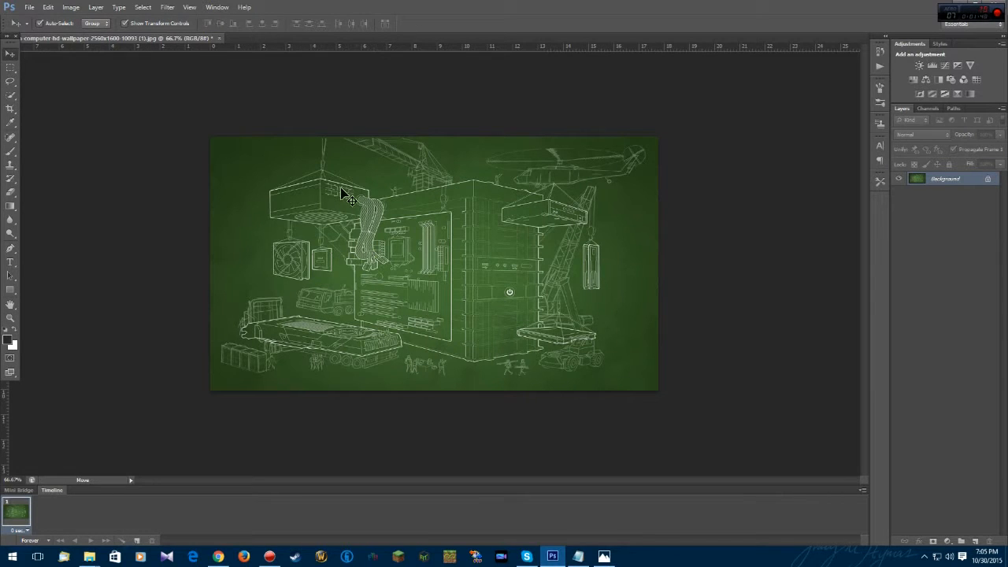
left_click(96, 8)
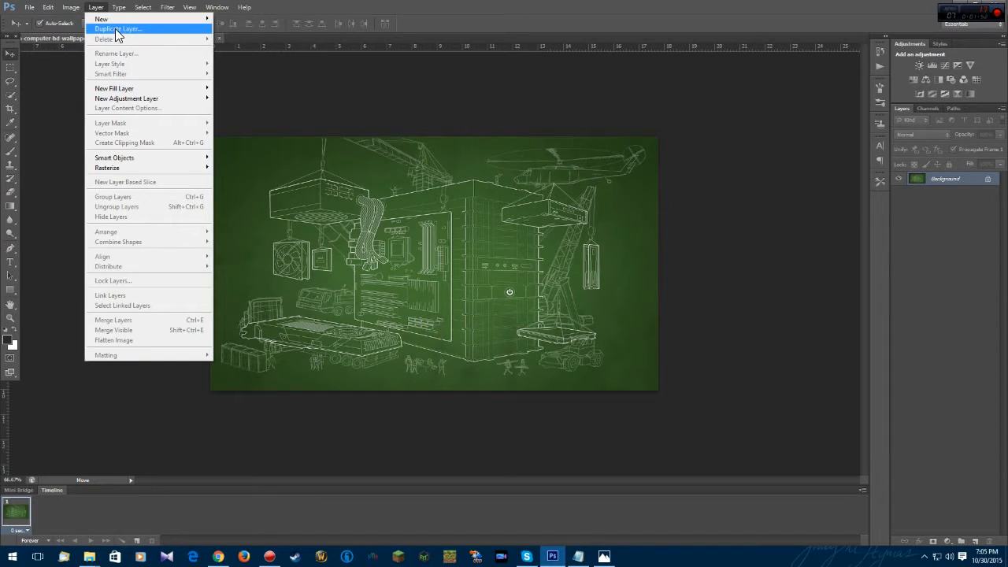
left_click(116, 29)
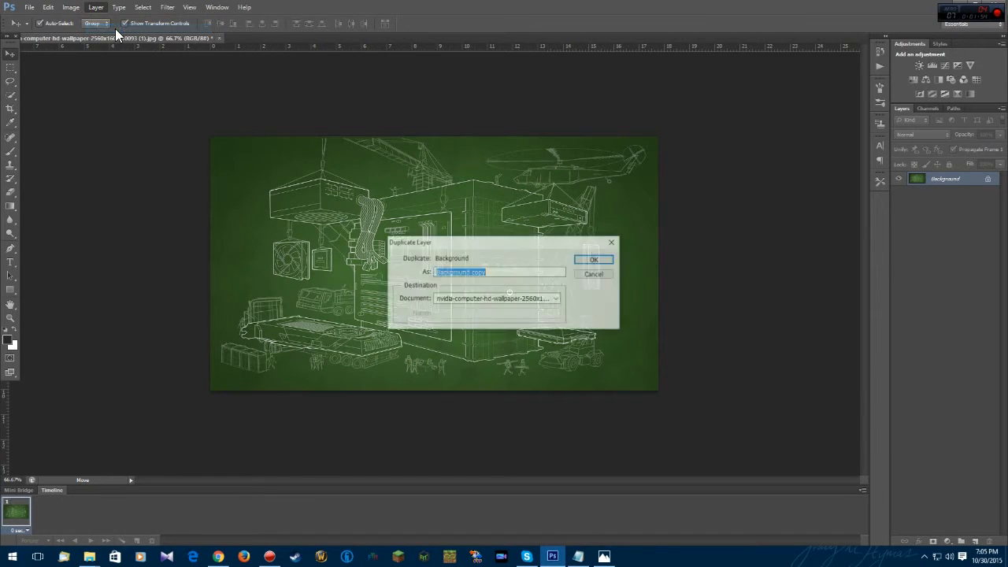
left_click(596, 260)
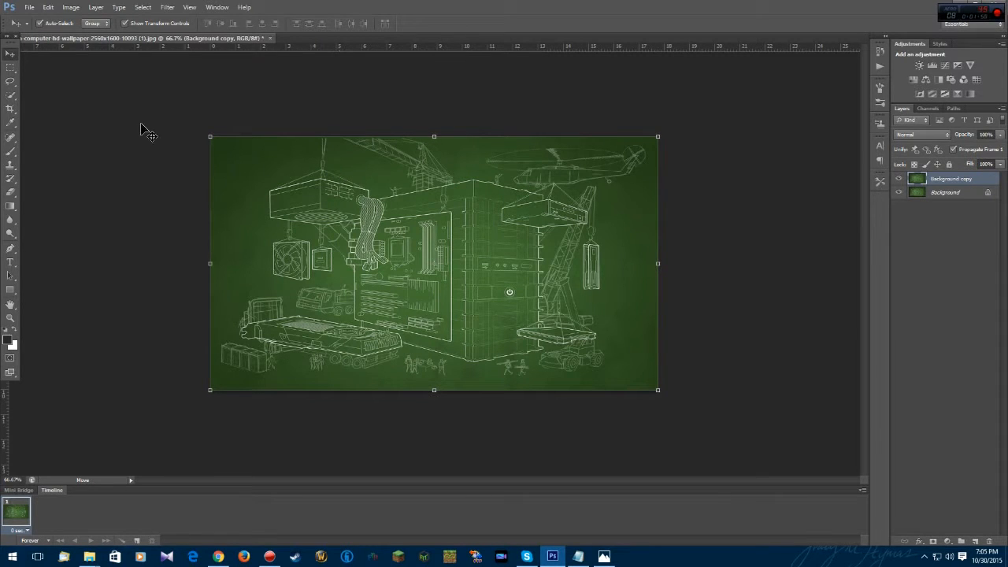
Add a Stroke layer style to the Background copy layer, positioned Inside with a size of 7 px.
left_click(90, 9)
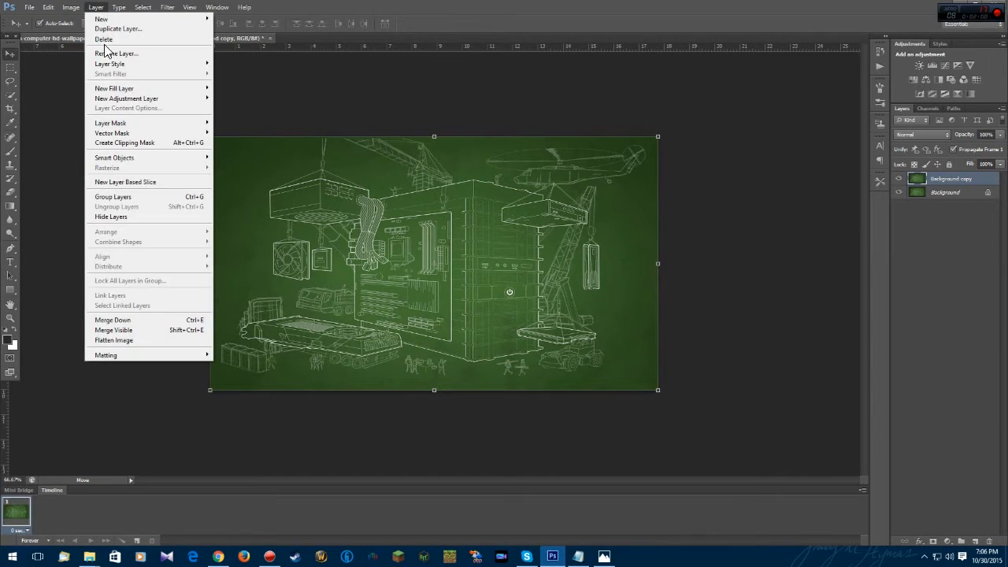
mouse_move(109, 66)
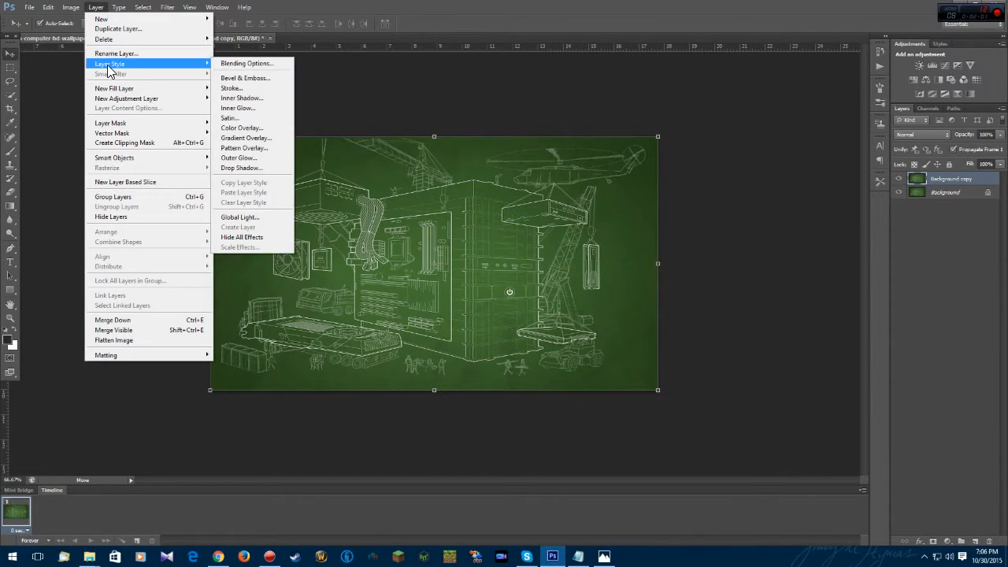
left_click(245, 89)
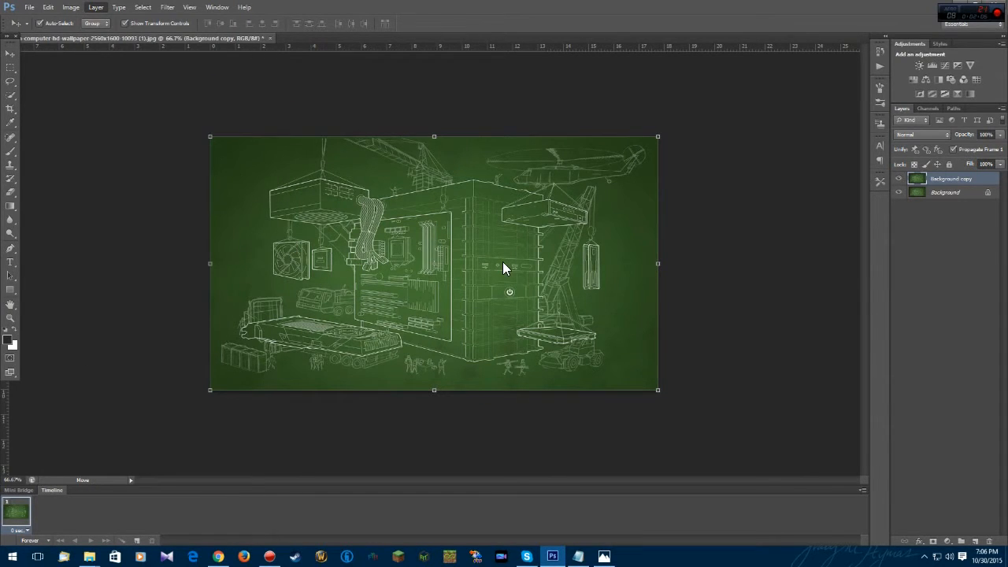
left_click_drag(507, 163, 720, 176)
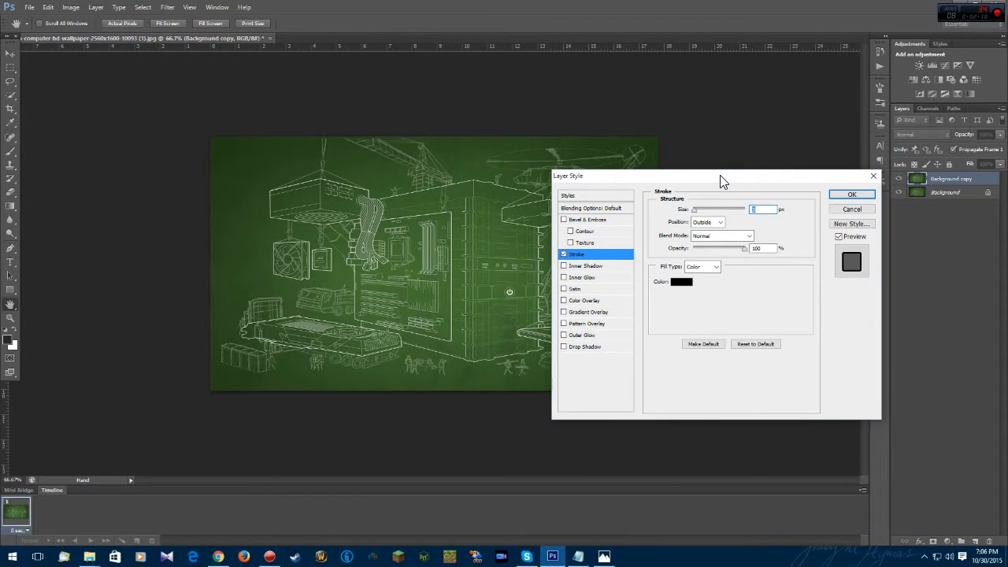
left_click(704, 224)
left_click(702, 241)
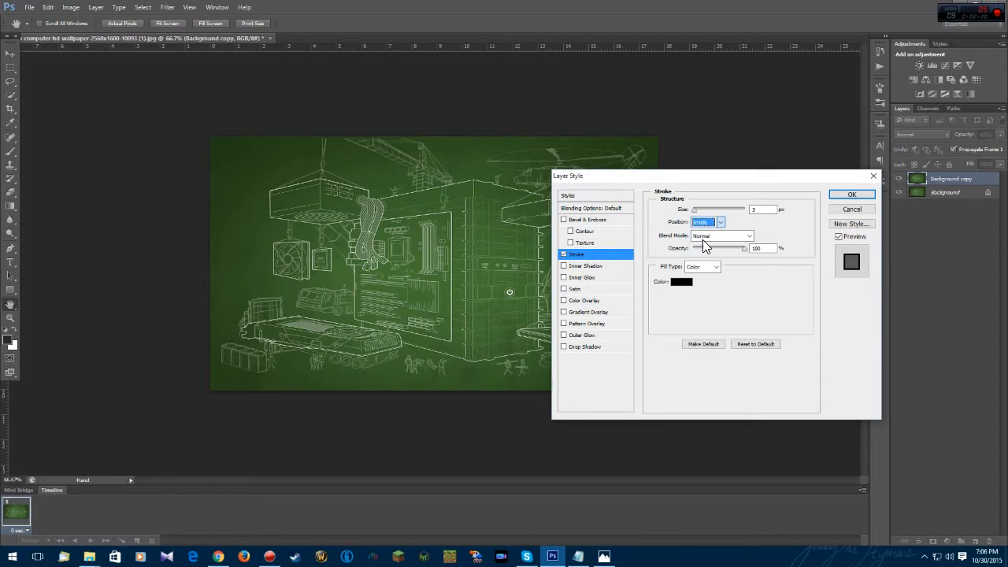
left_click(695, 211)
left_click_drag(695, 211, 697, 216)
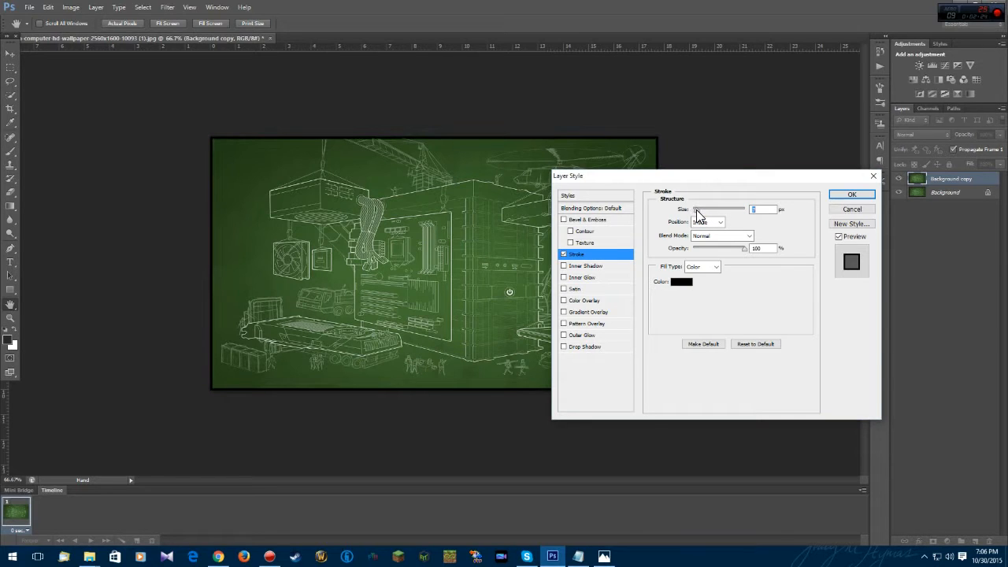
Try yellow and magenta as the stroke colour, and discard the colour change.
left_click(682, 285)
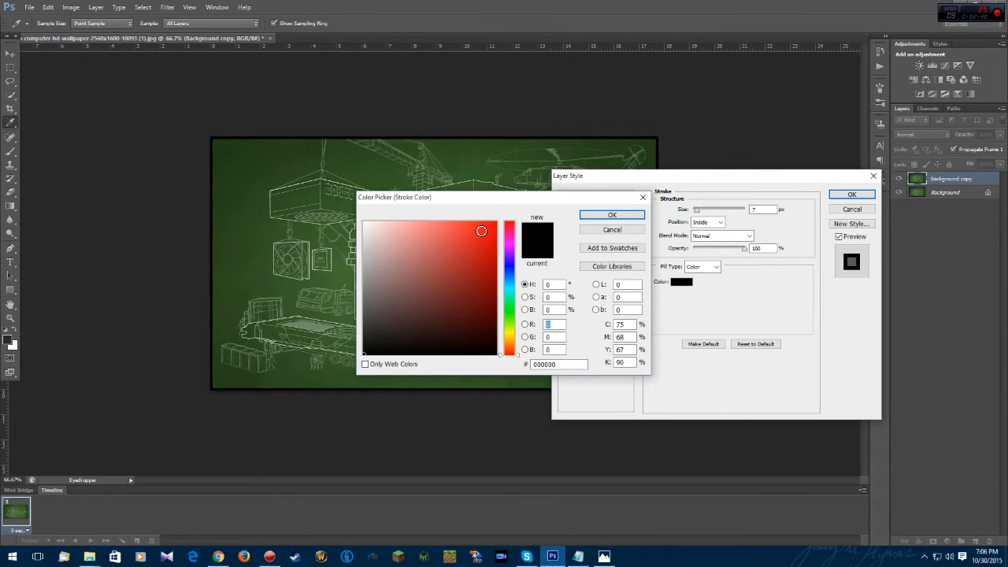
left_click(512, 332)
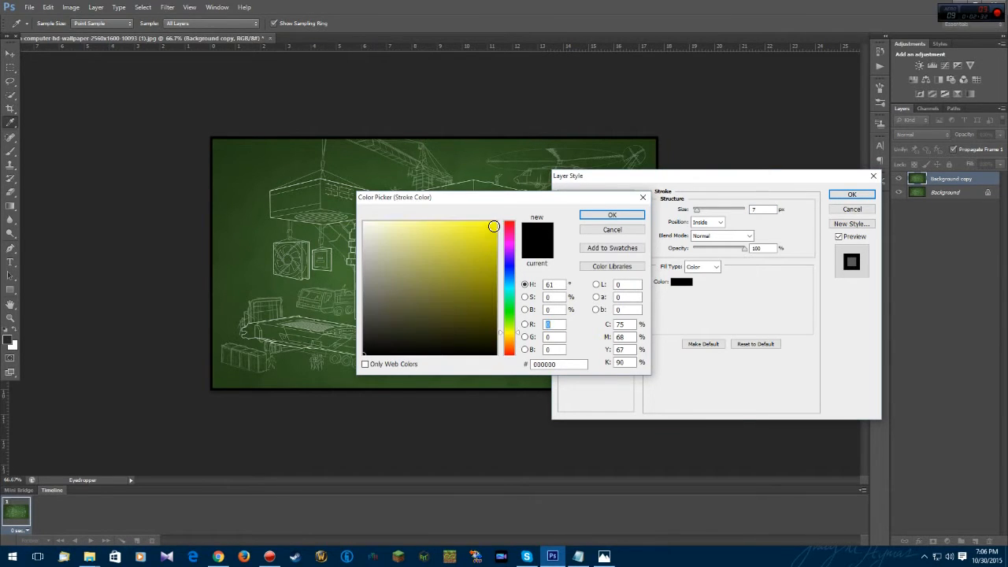
left_click(493, 225)
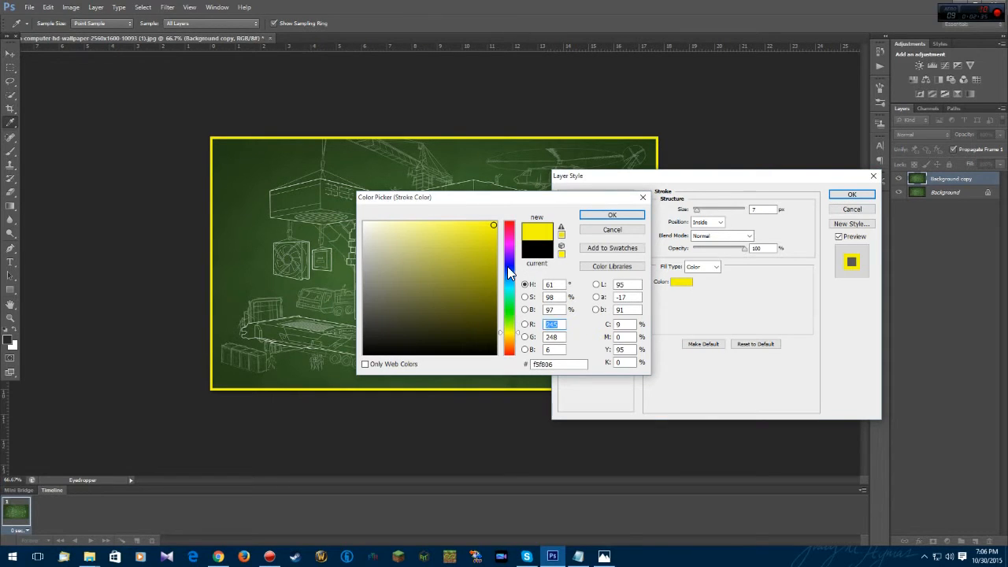
left_click(507, 267)
left_click(508, 243)
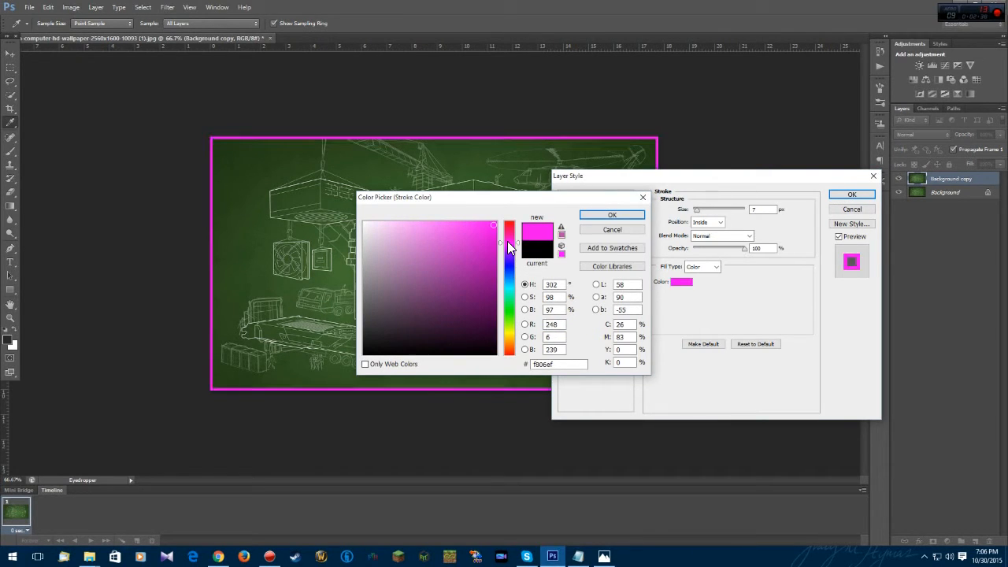
left_click(619, 229)
Change the stroke's fill type to Gradient and try the rainbow and copper presets.
left_click(718, 266)
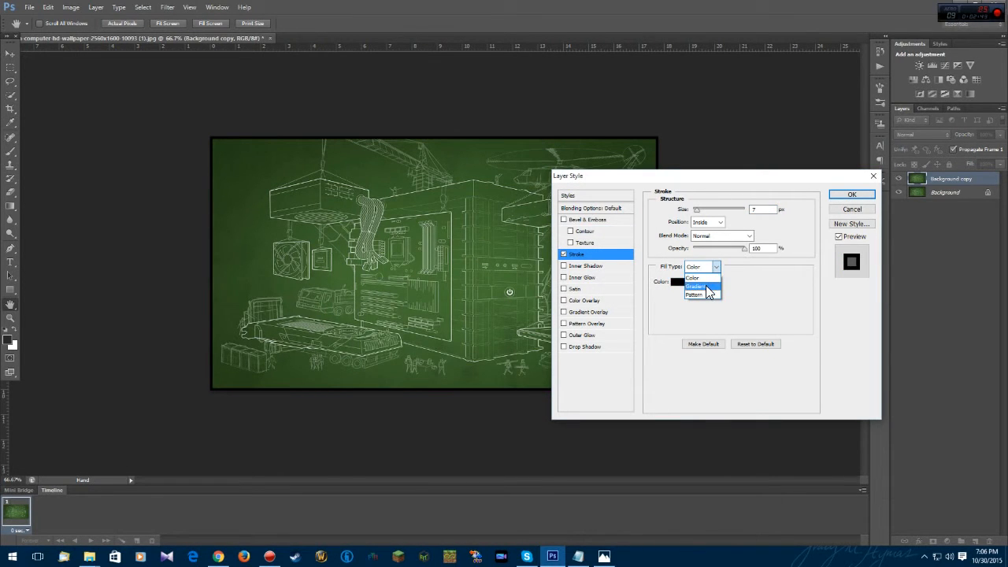
left_click(707, 287)
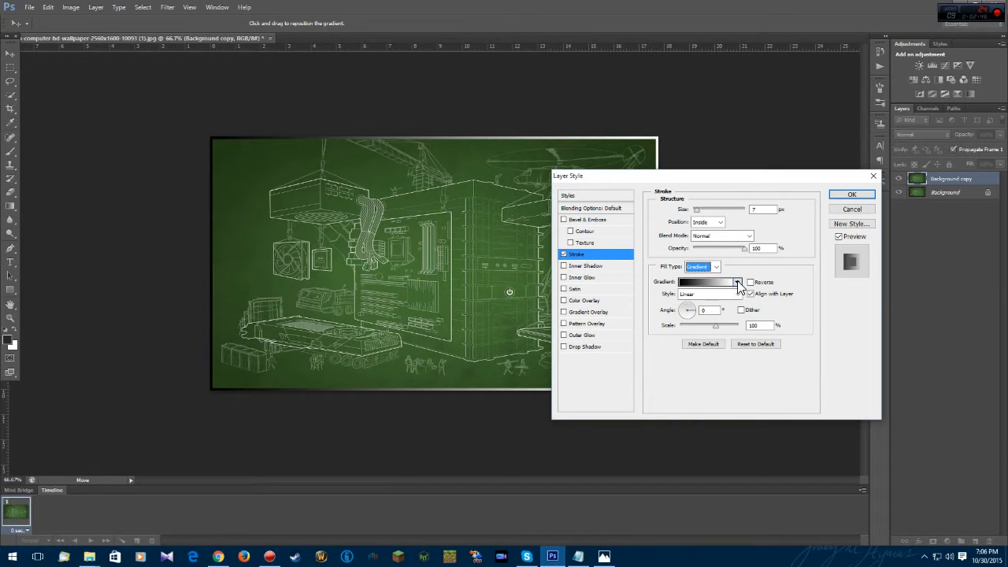
left_click(738, 283)
left_click(658, 338)
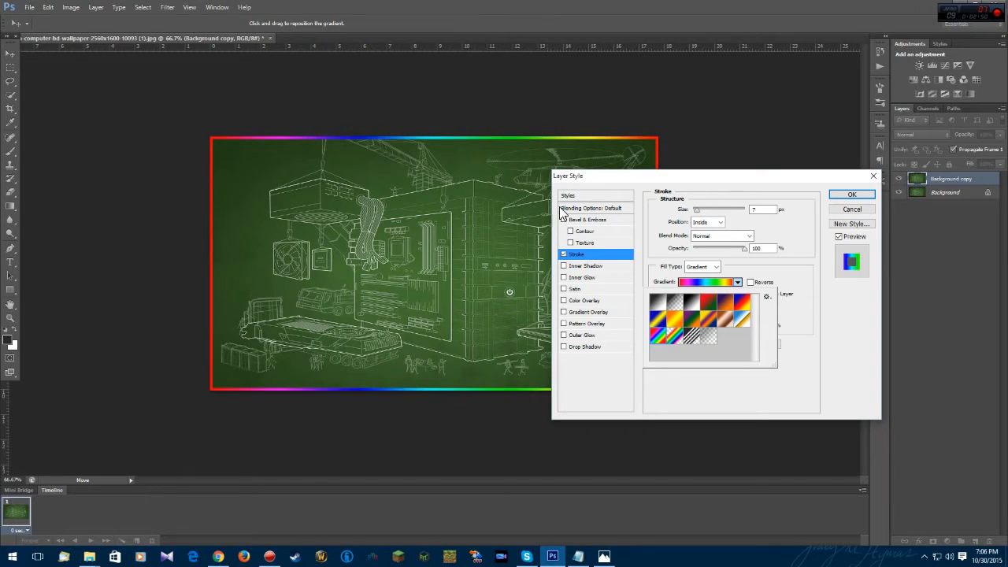
left_click(724, 318)
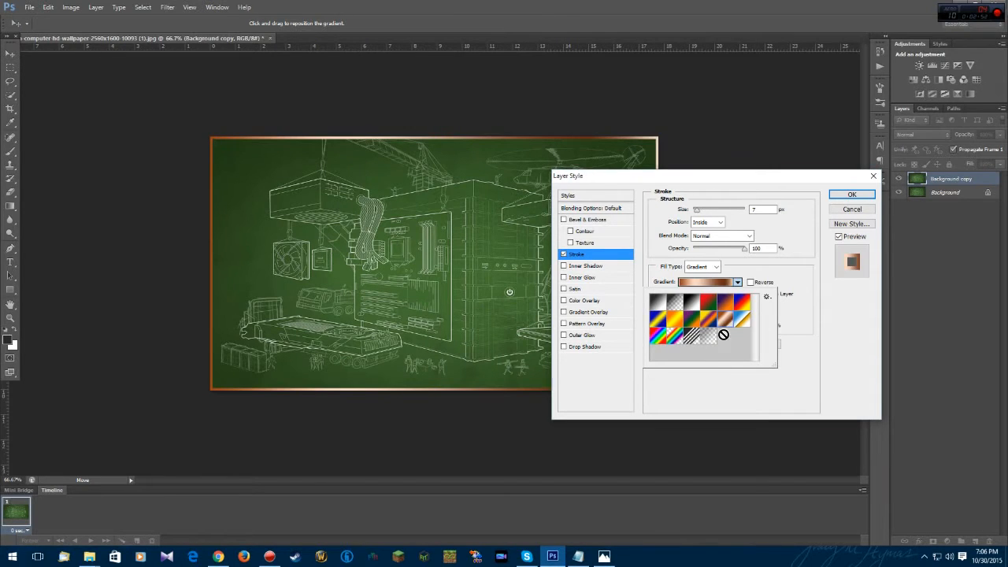
Change the stroke's fill type to Pattern, try several presets and choose the multicoloured striped pattern.
left_click(702, 267)
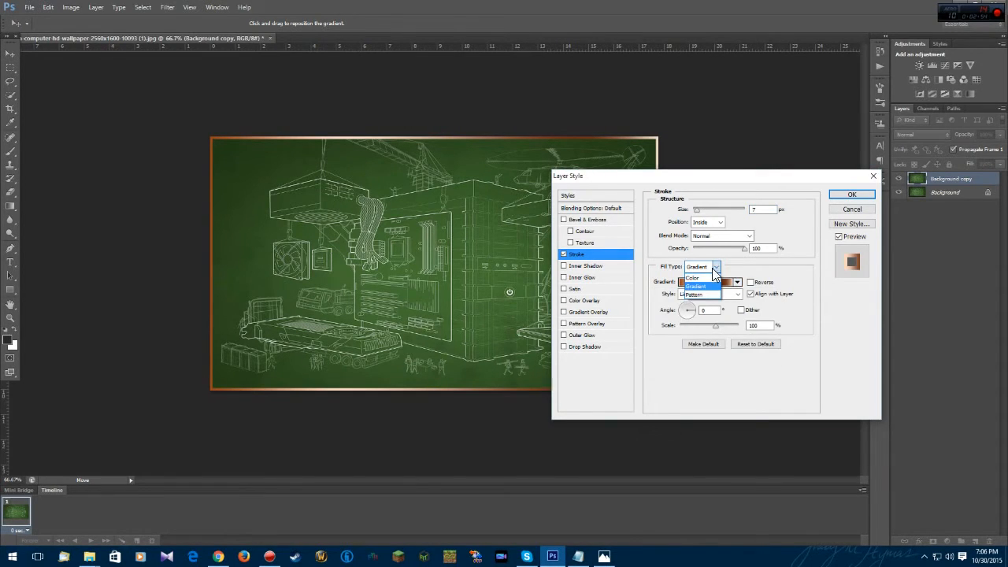
left_click(698, 297)
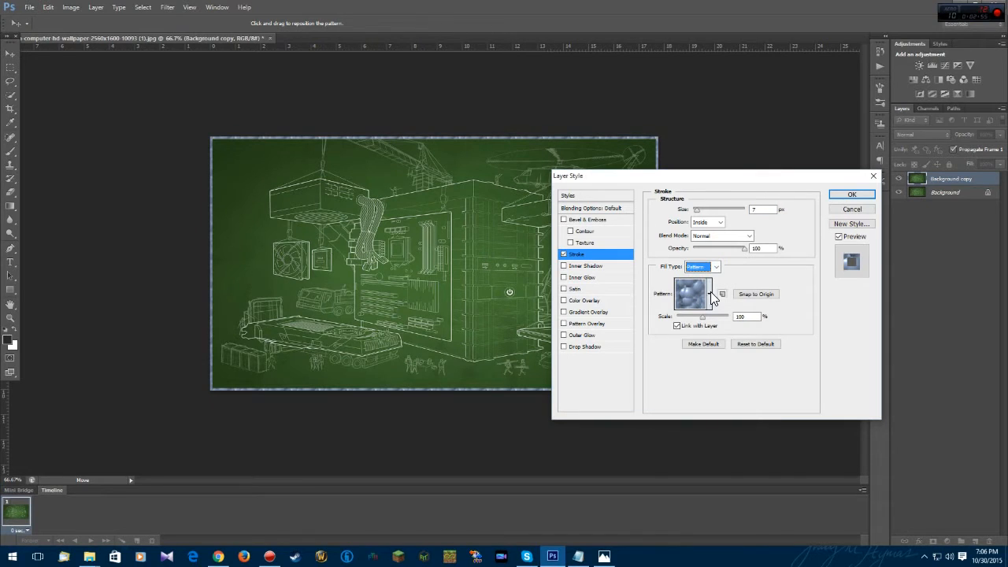
left_click(710, 298)
left_click(710, 298)
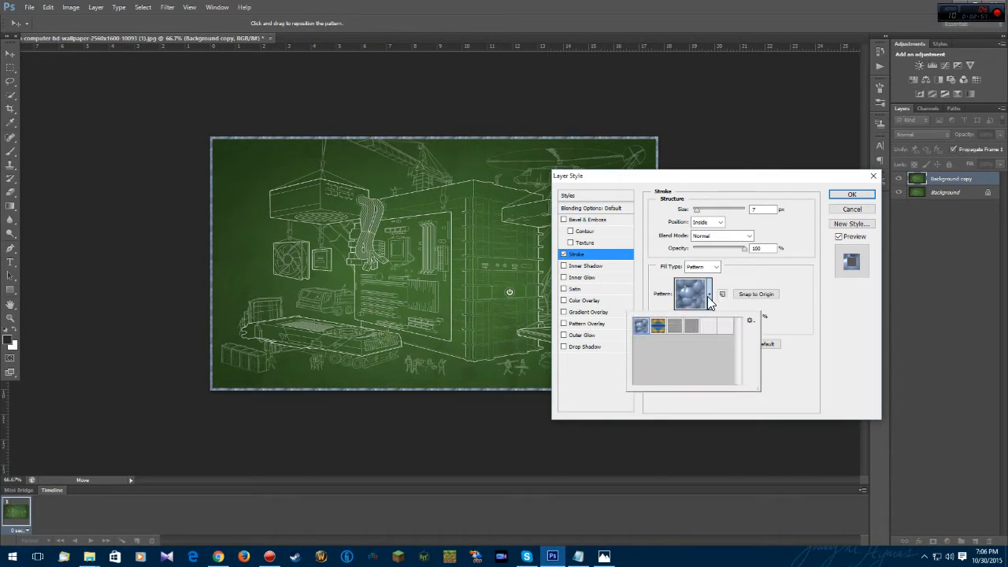
left_click(677, 326)
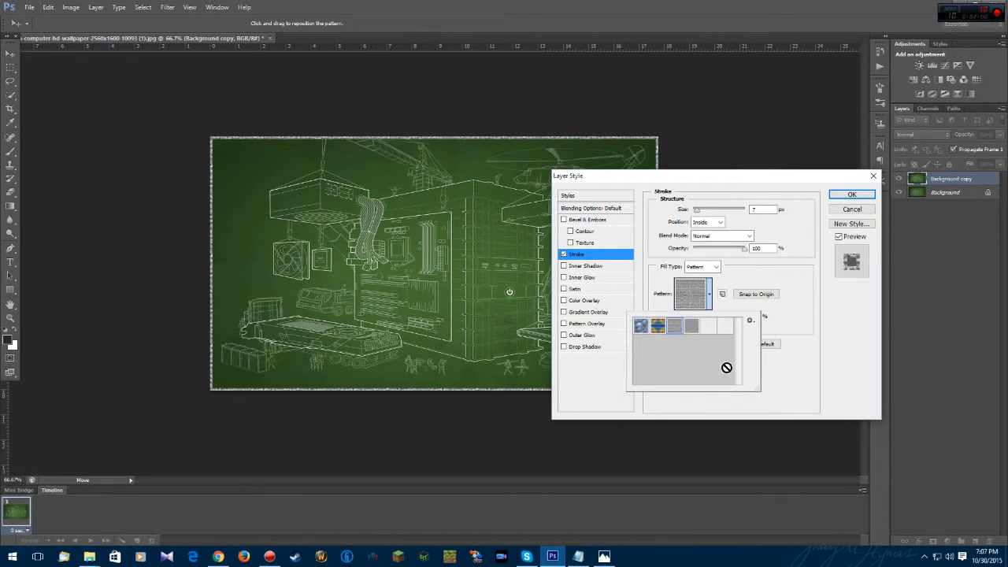
left_click(708, 327)
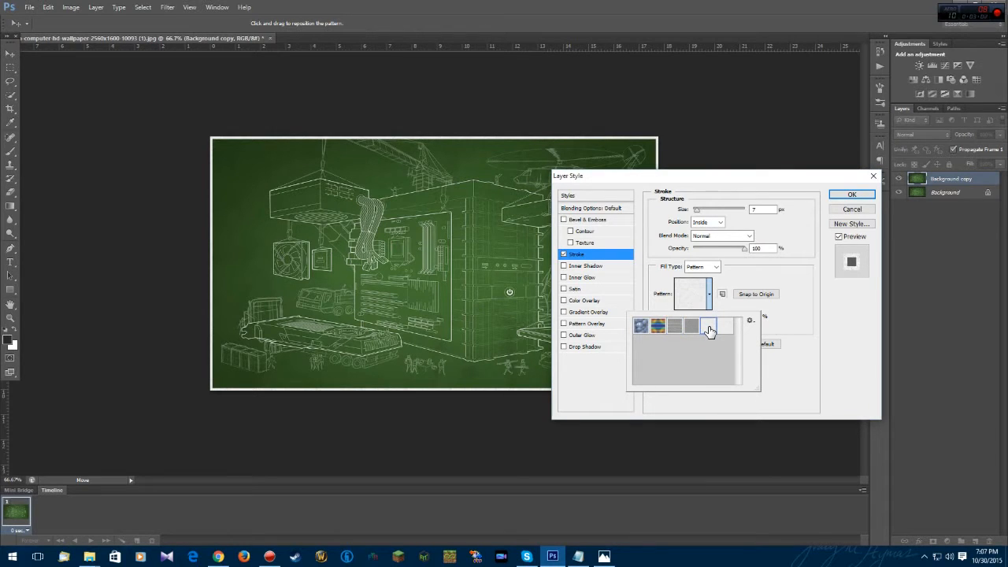
left_click(664, 328)
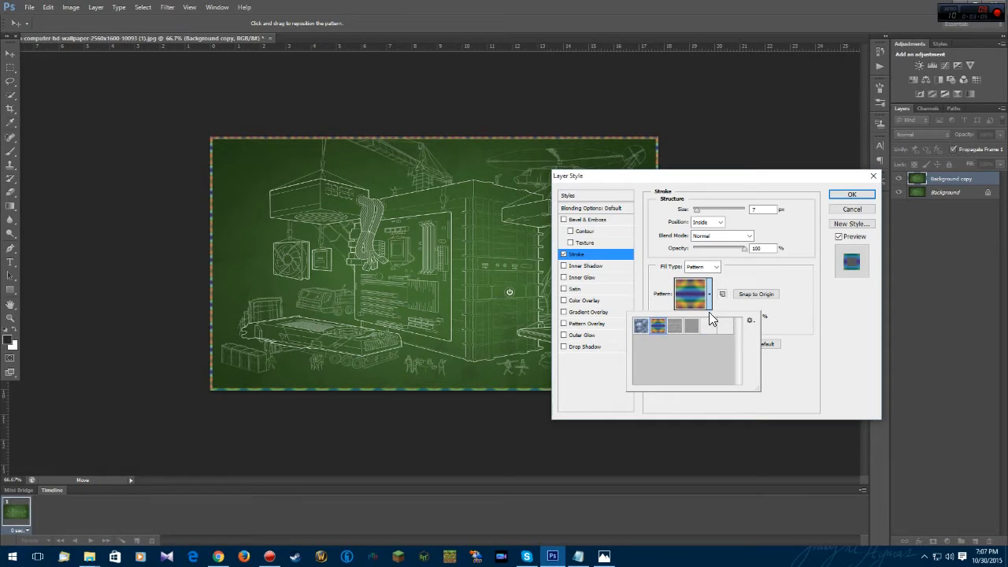
Keep the stroke size at 7 px and increase the scale of its pattern above 100%.
left_click(737, 276)
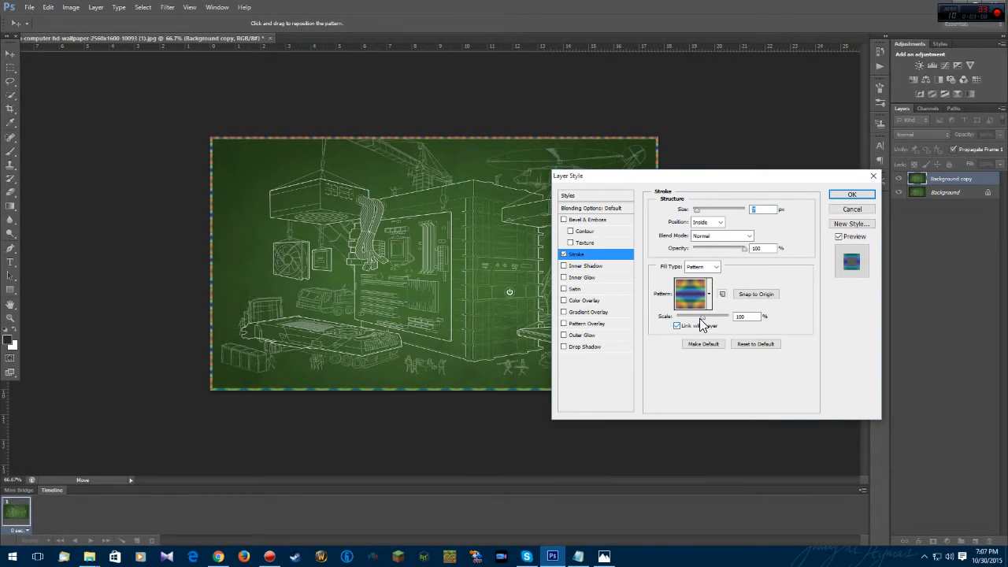
type("7")
mouse_move(698, 316)
left_mouse_down()
mouse_move(690, 323)
mouse_move(708, 321)
left_mouse_up()
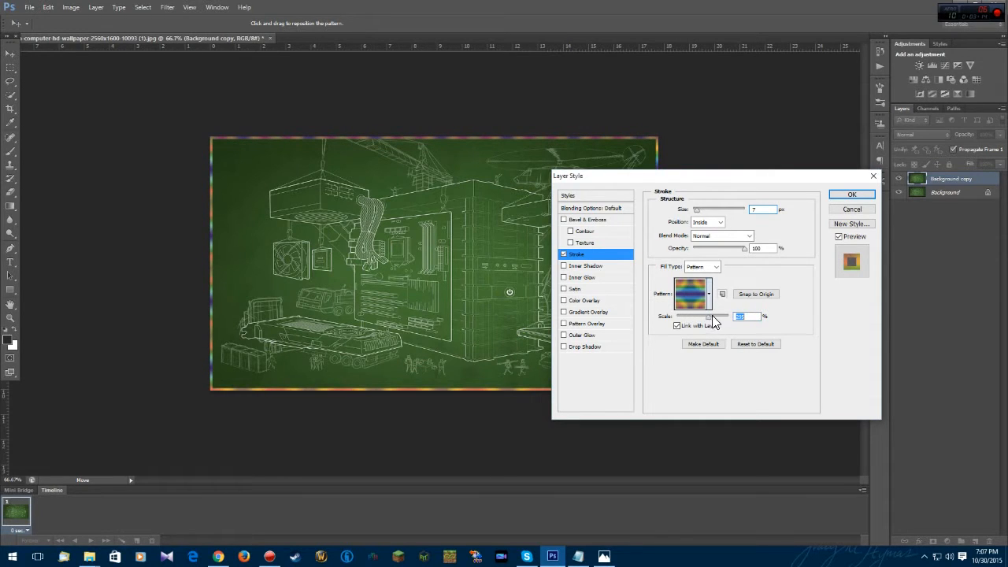
Raise the stroke size to 13 px and change its fill type to Color.
left_click_drag(696, 208, 699, 210)
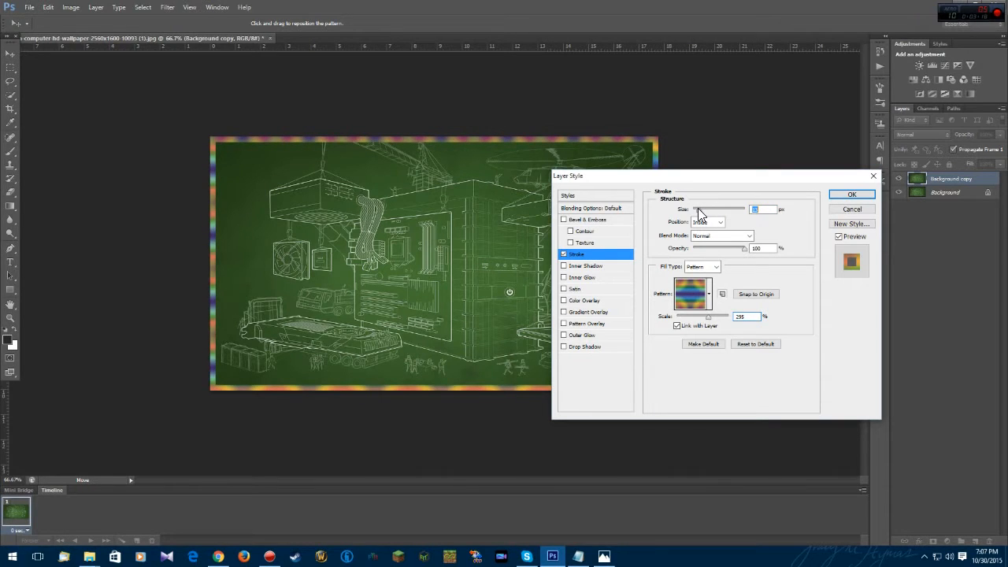
left_click(716, 268)
left_click(701, 279)
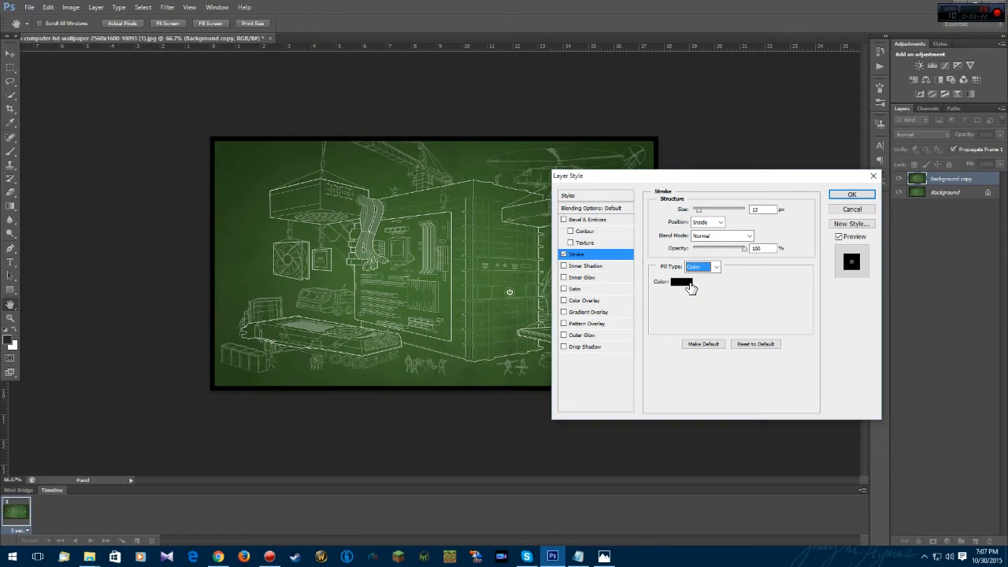
Set the stroke colour to yellow #f8ef06 and apply the layer style.
left_click(681, 281)
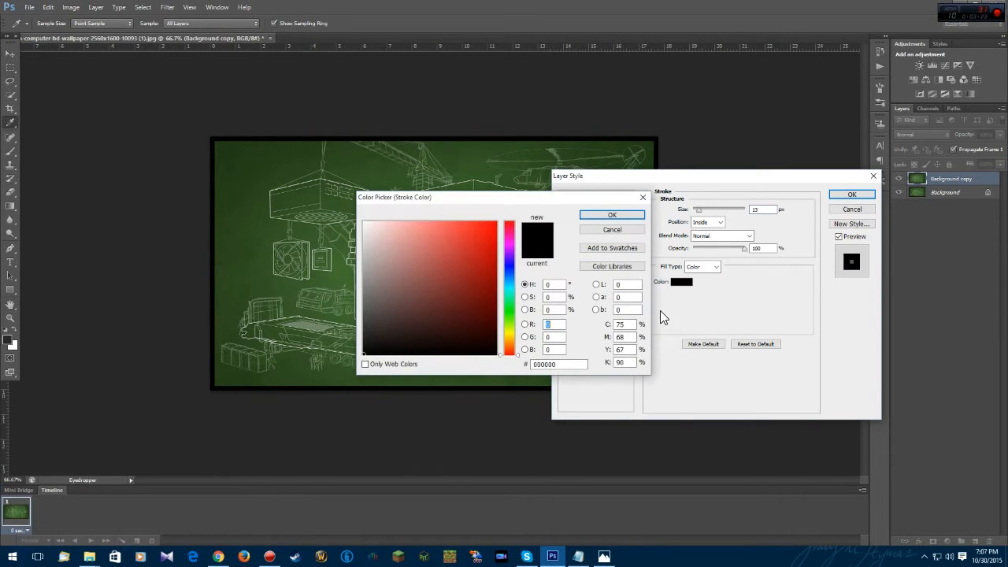
left_click(511, 333)
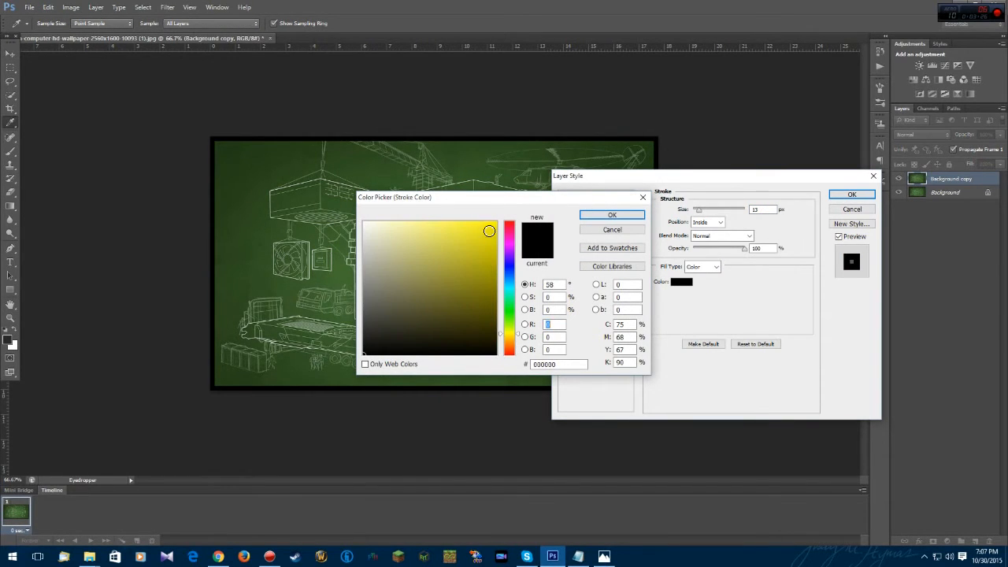
left_click(494, 226)
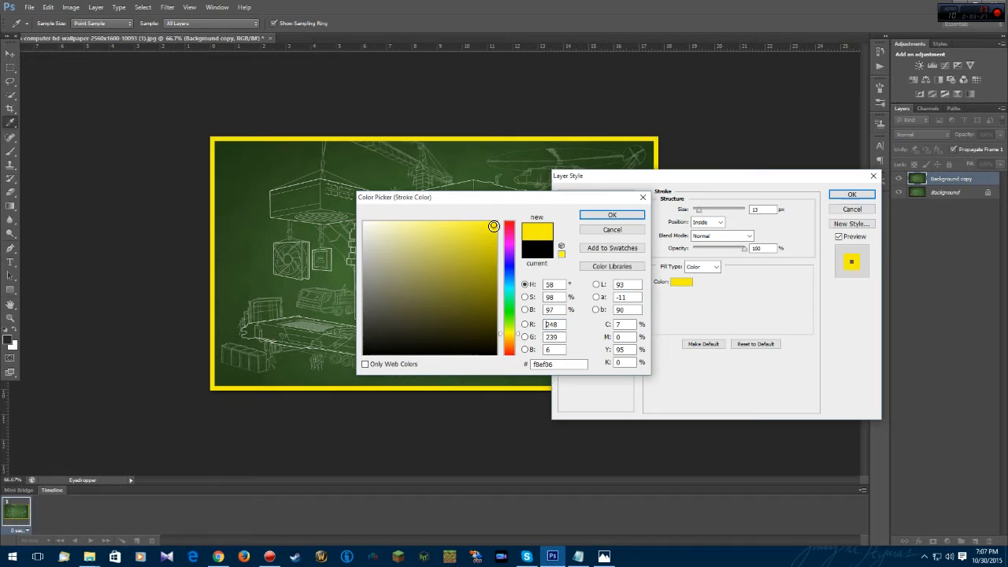
left_click(613, 215)
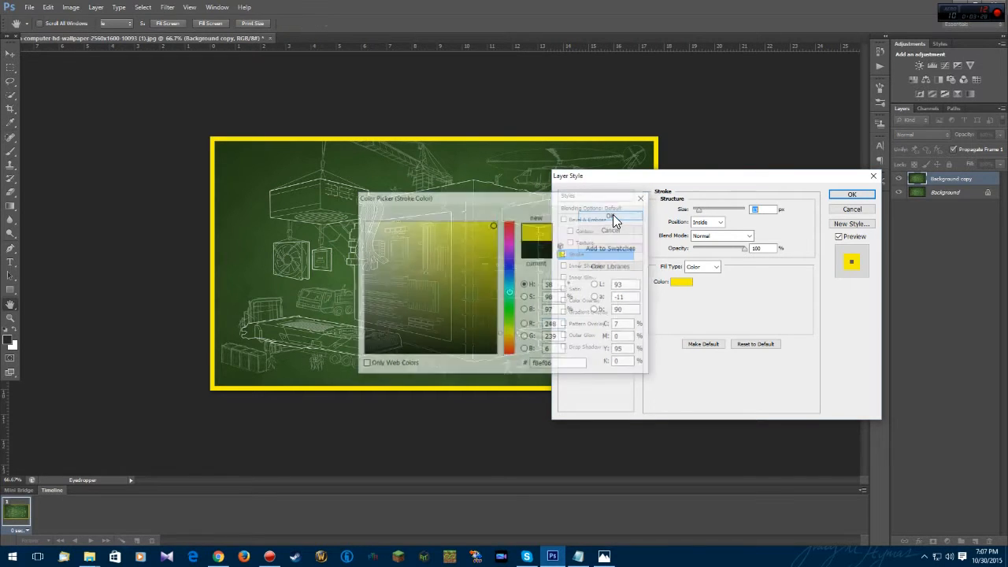
left_click(838, 197)
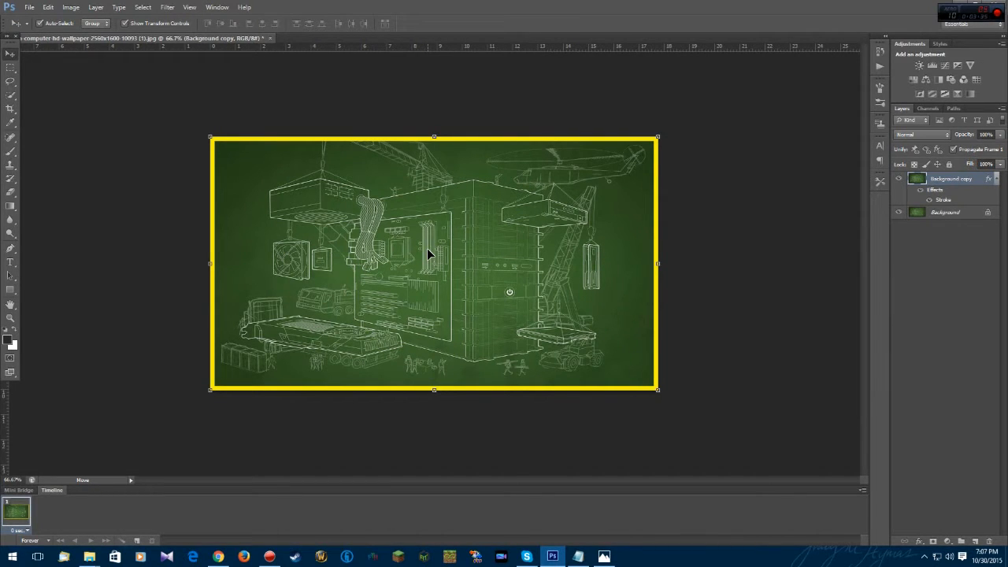
left_click(11, 264)
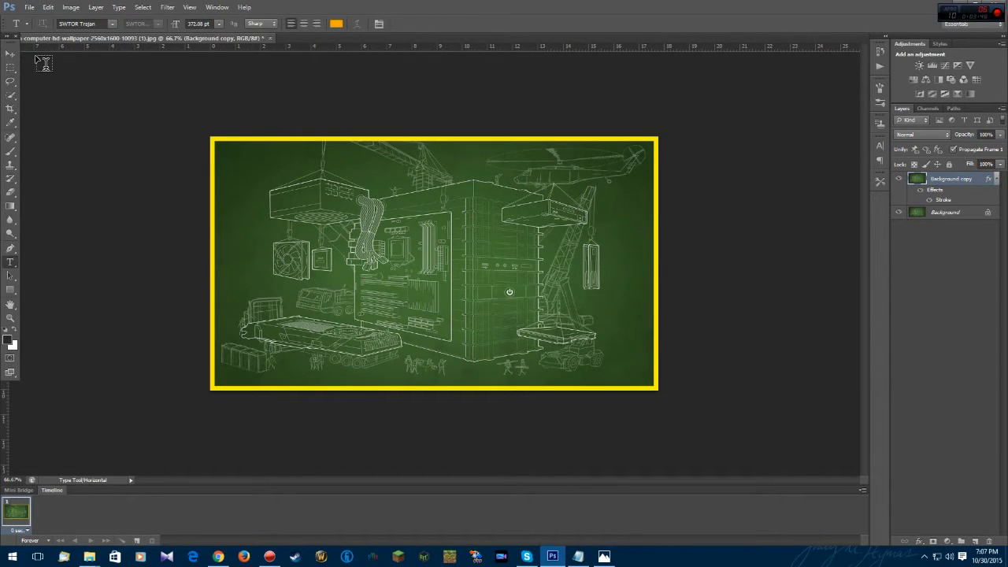
left_click(10, 53)
Switch to Cool Text in Chrome, look through the logo styles and open the Keen style.
mouse_move(218, 556)
left_click(225, 510)
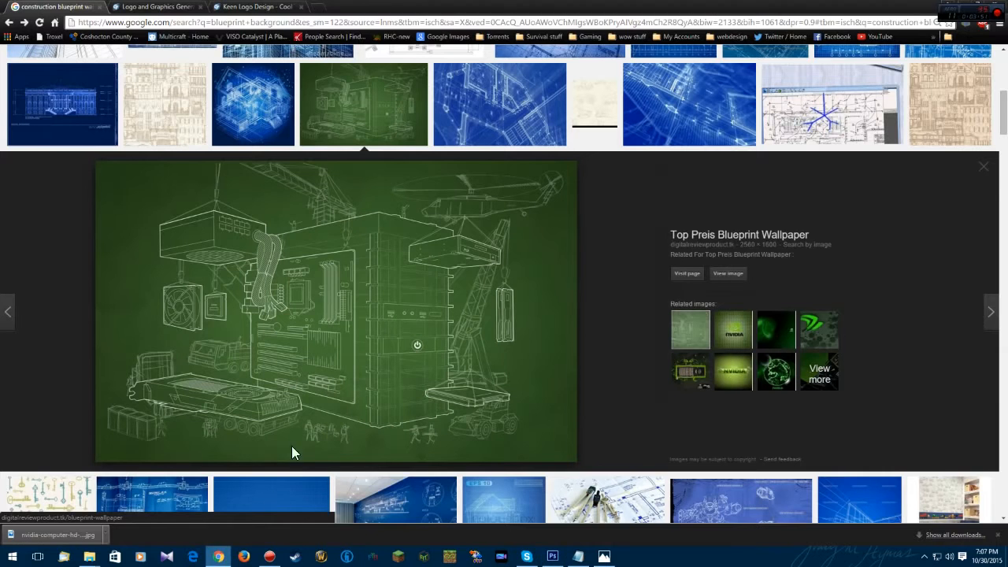
left_click(163, 8)
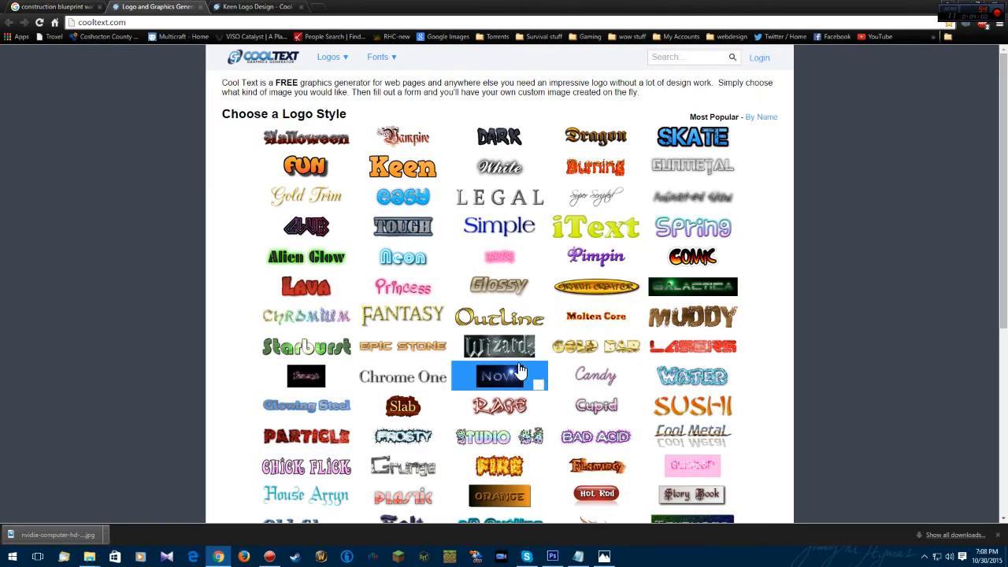
scroll(483, 394, "down", 3)
scroll(520, 325, "up", 3)
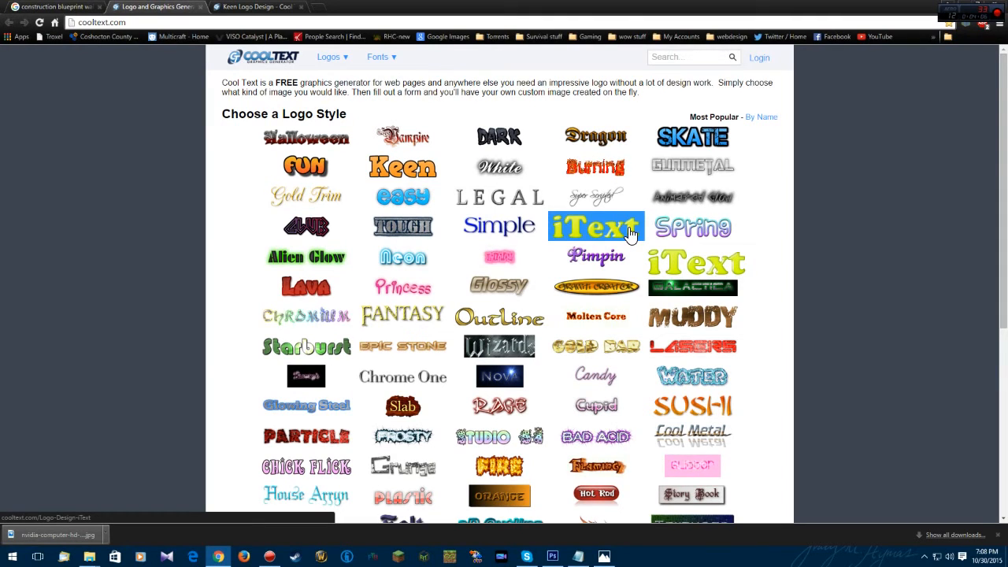
mouse_move(693, 203)
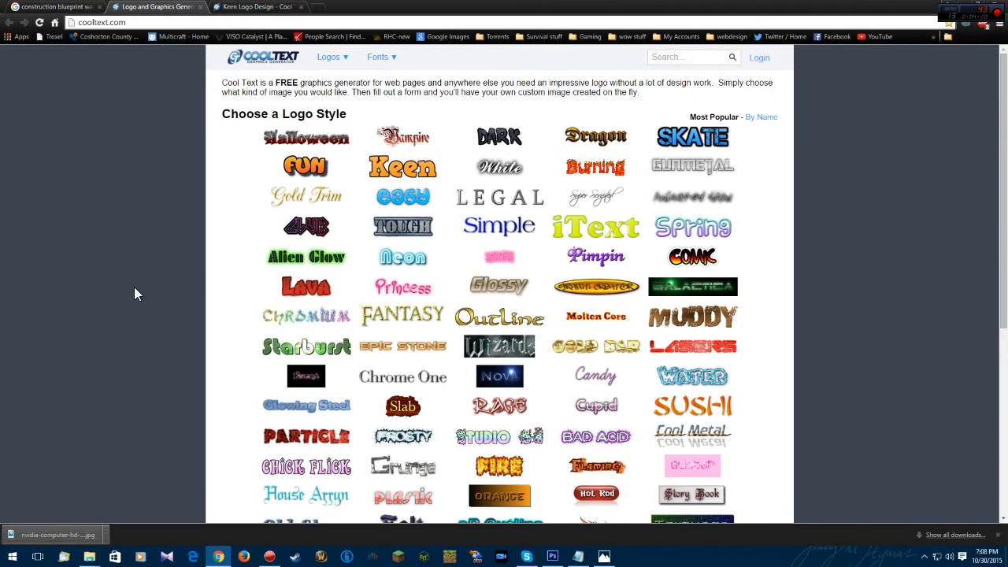
left_click(396, 175)
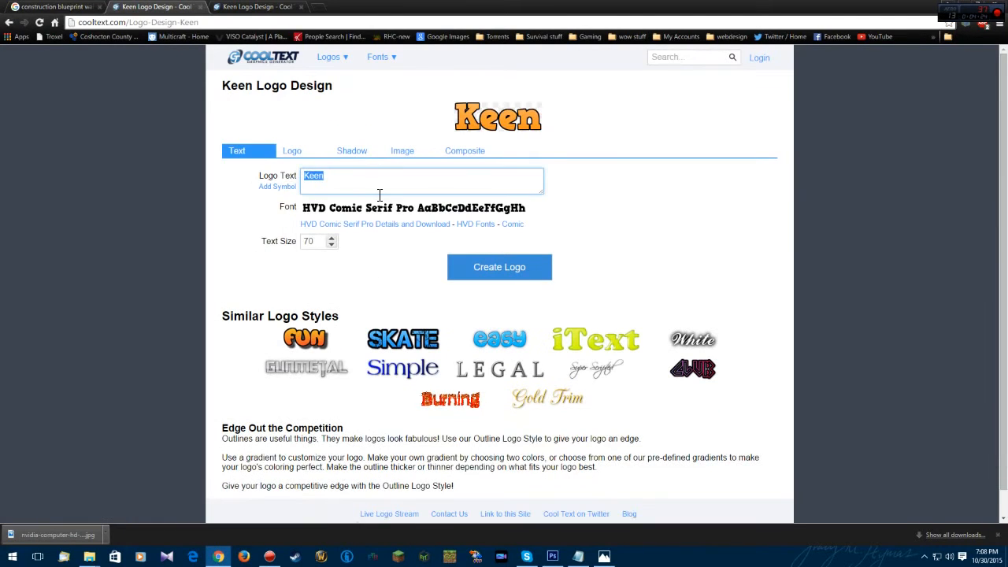
Try the iText logo style with the text YOUTUBE THUMBNAIL TUTORIAL and look at its logo colour option.
left_click(249, 7)
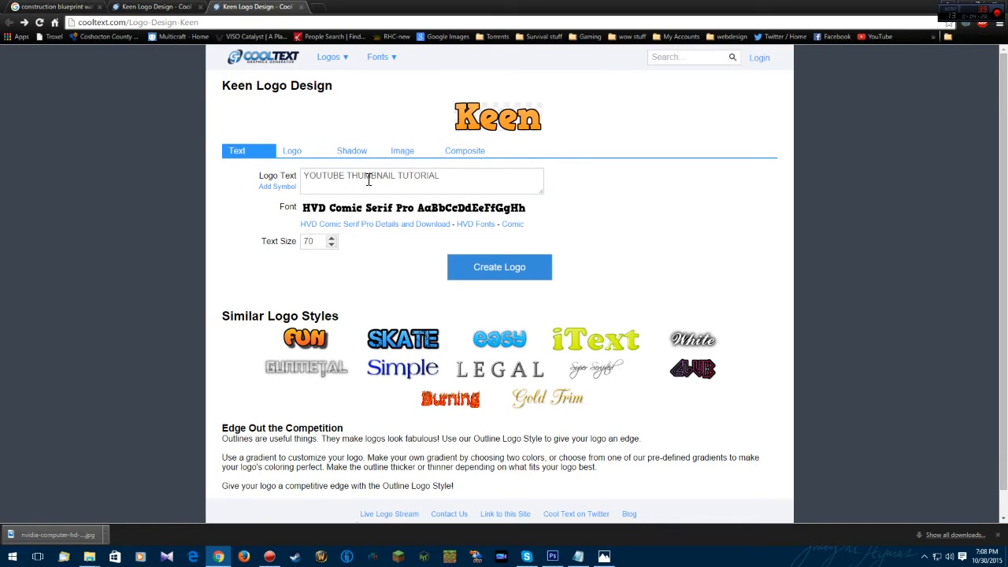
left_click(446, 191)
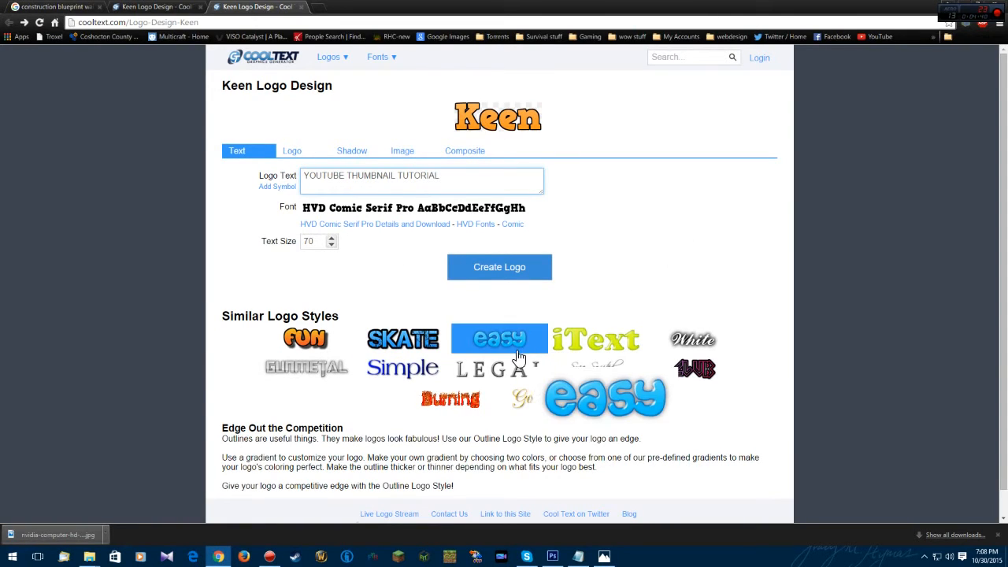
left_click(605, 340)
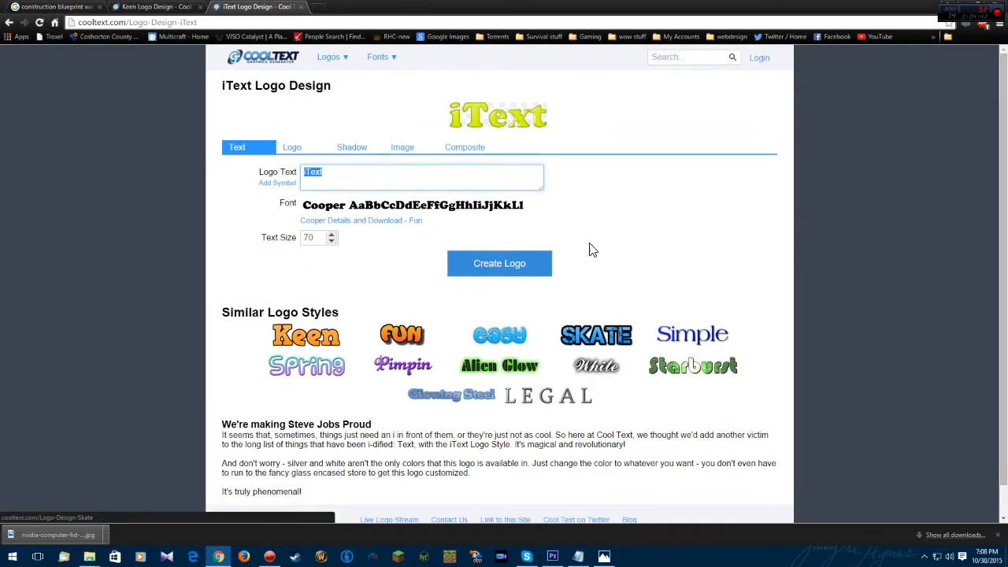
right_click(316, 174)
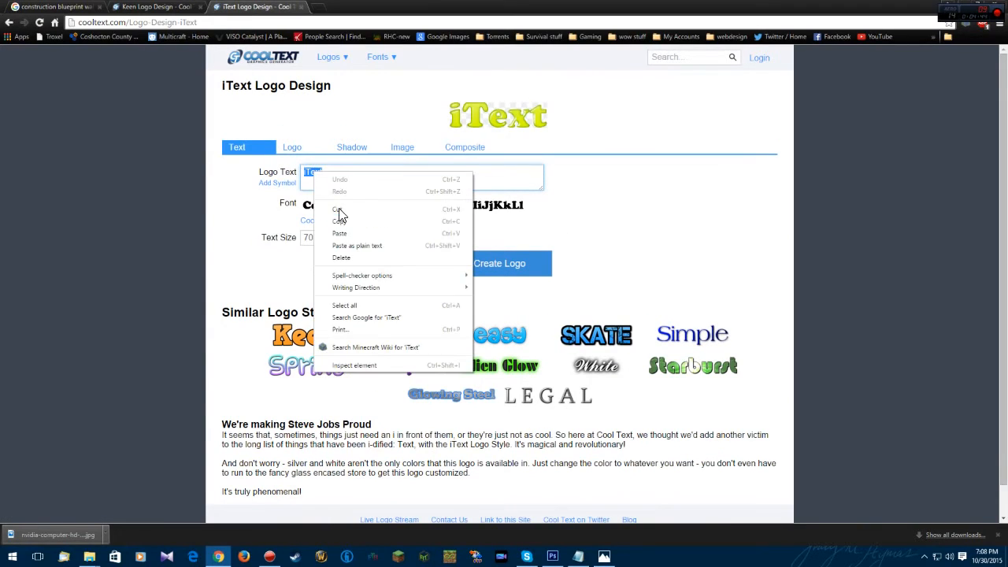
left_click(338, 231)
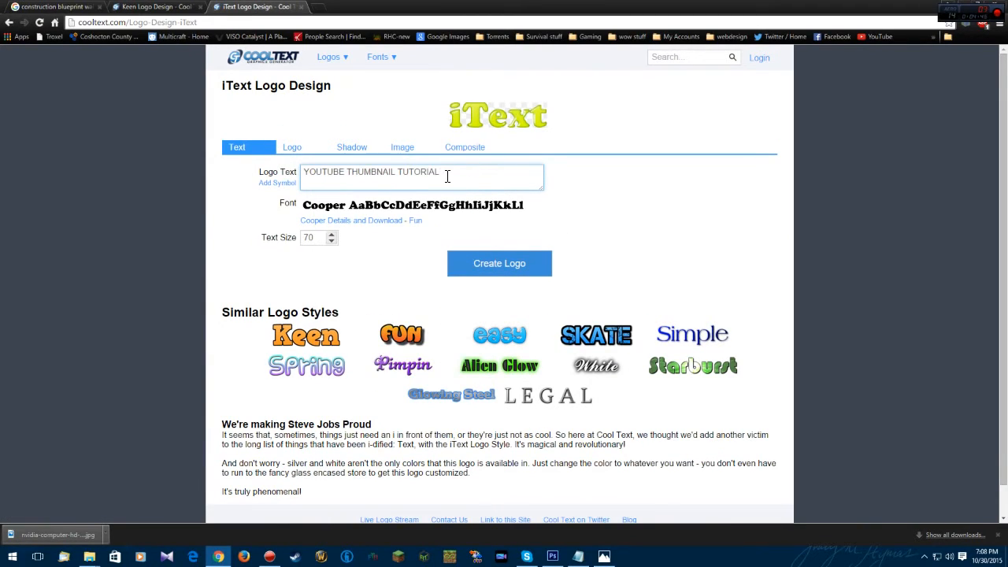
left_click(384, 255)
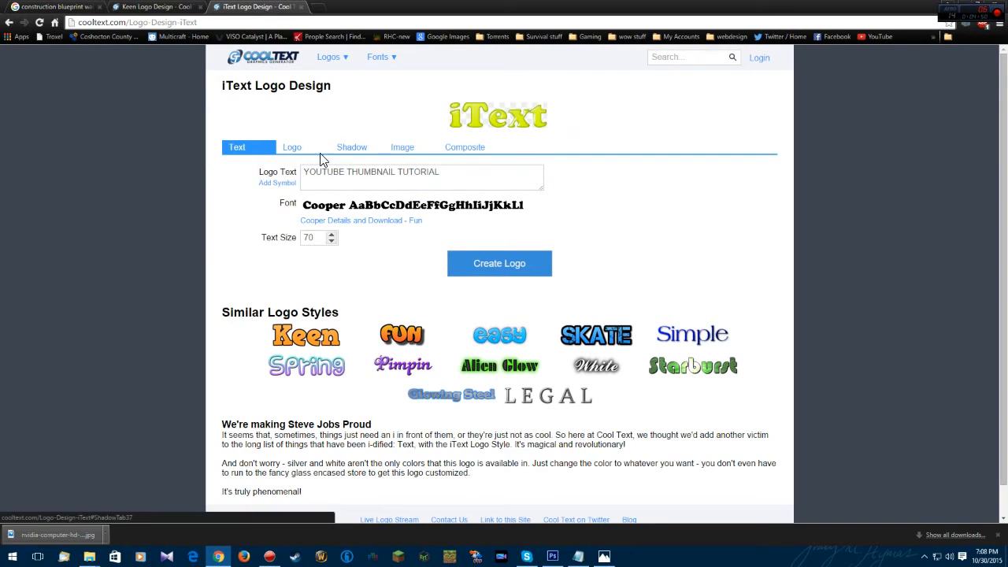
left_click(292, 149)
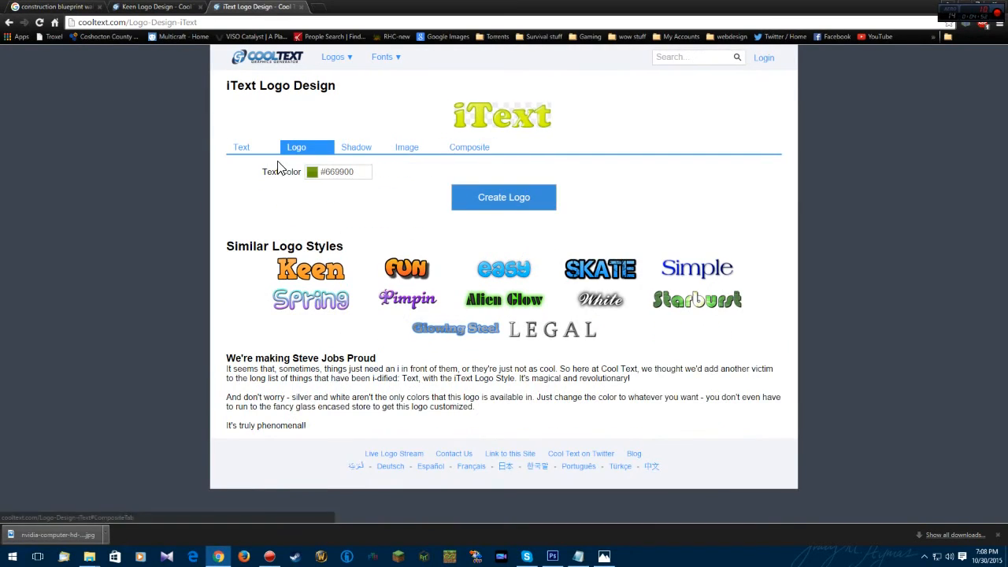
left_click(245, 152)
left_click(447, 175)
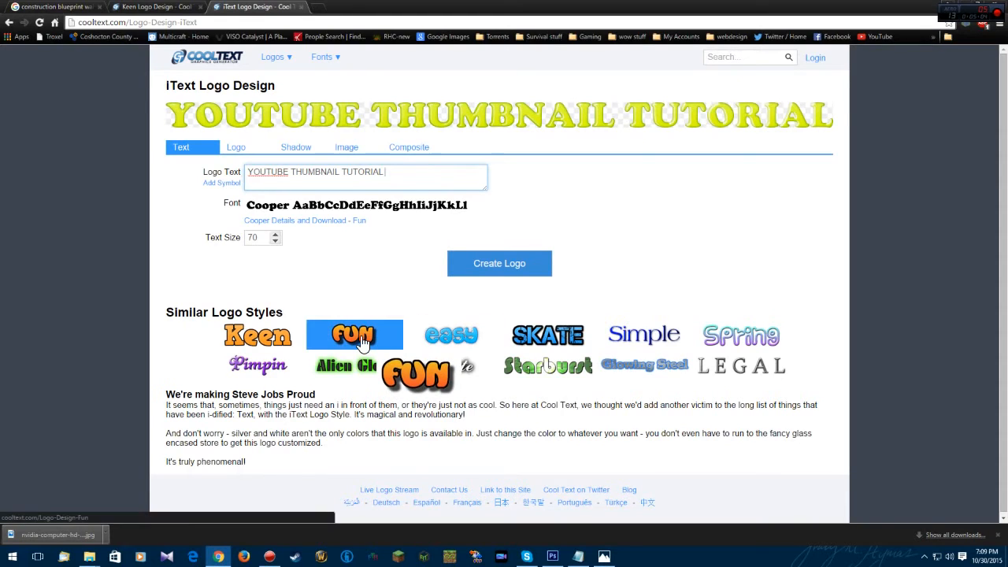
Return to the Keen logo style and set the logo text to YOUTUBE THUMBNAIL TUTORIAL.
left_click(276, 339)
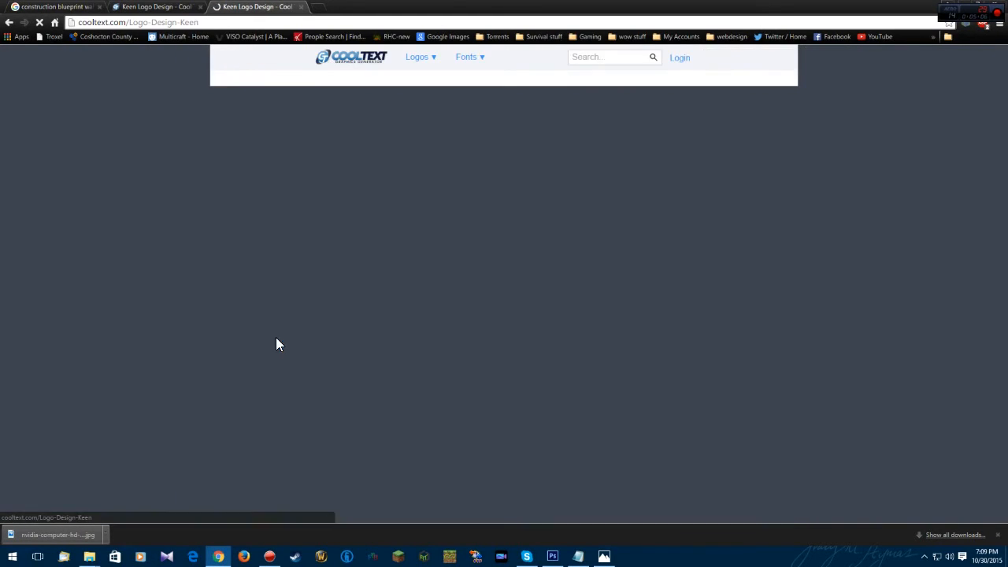
right_click(327, 176)
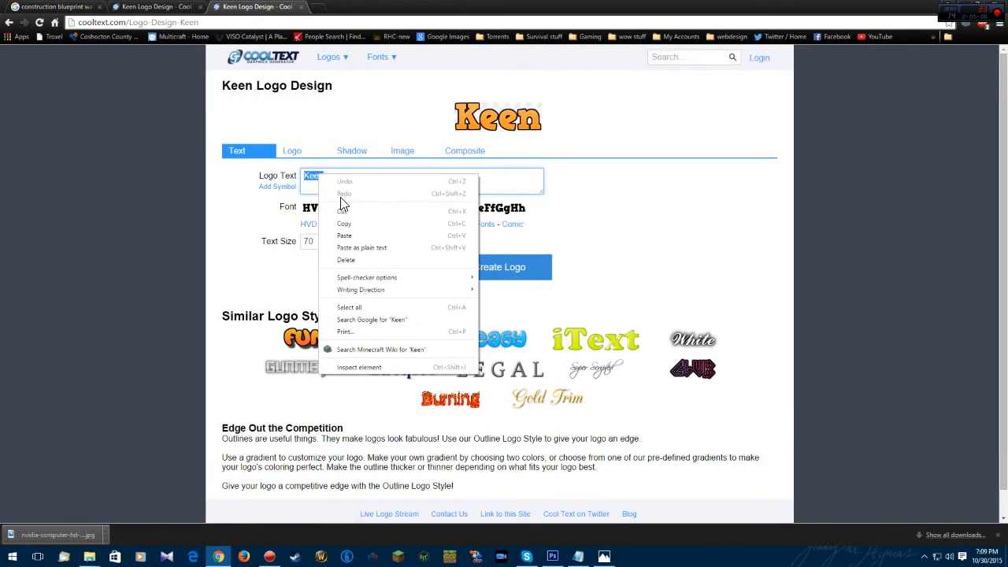
left_click(344, 233)
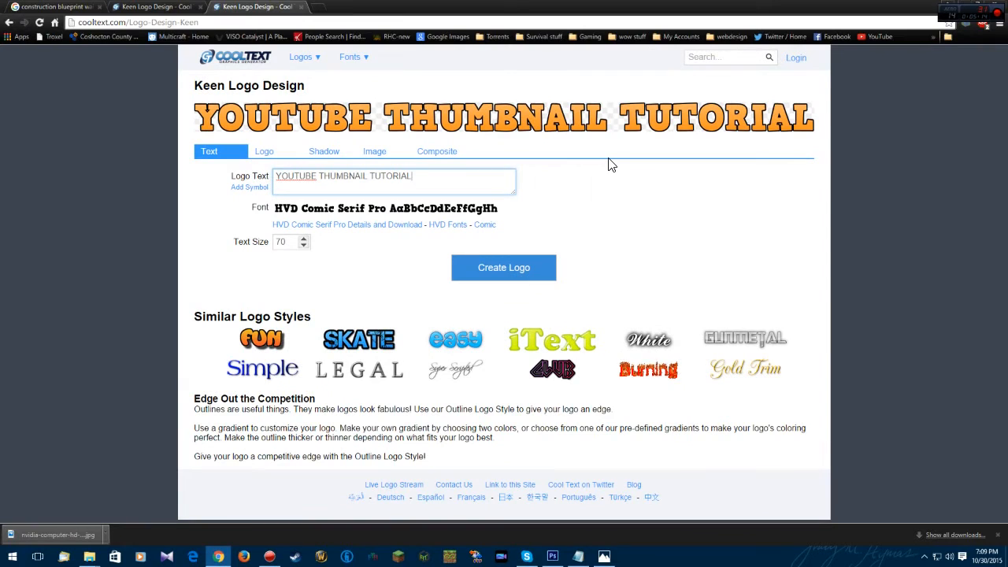
Set the end colour of the logo's gradient to yellow #FFF700.
left_click(263, 155)
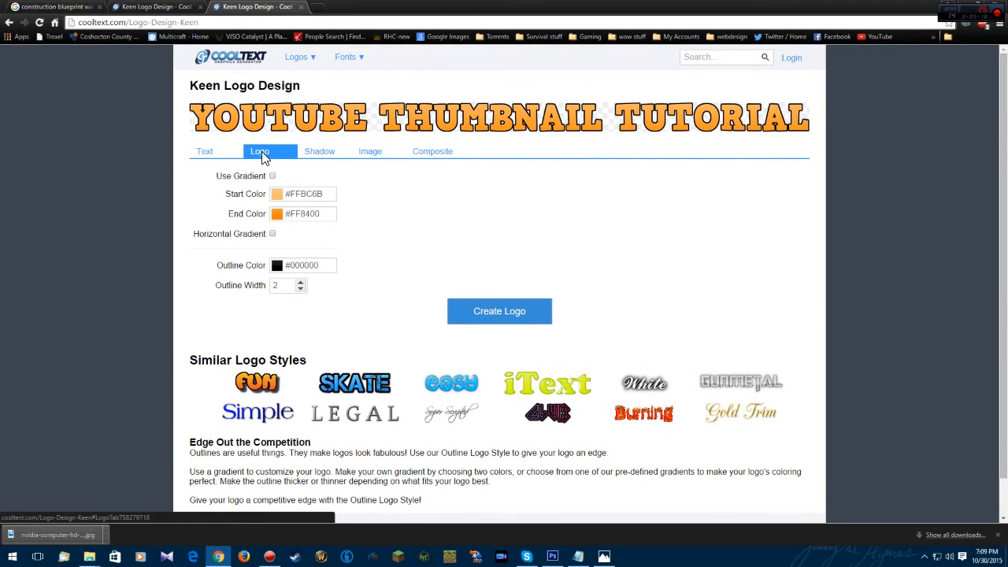
left_click(279, 218)
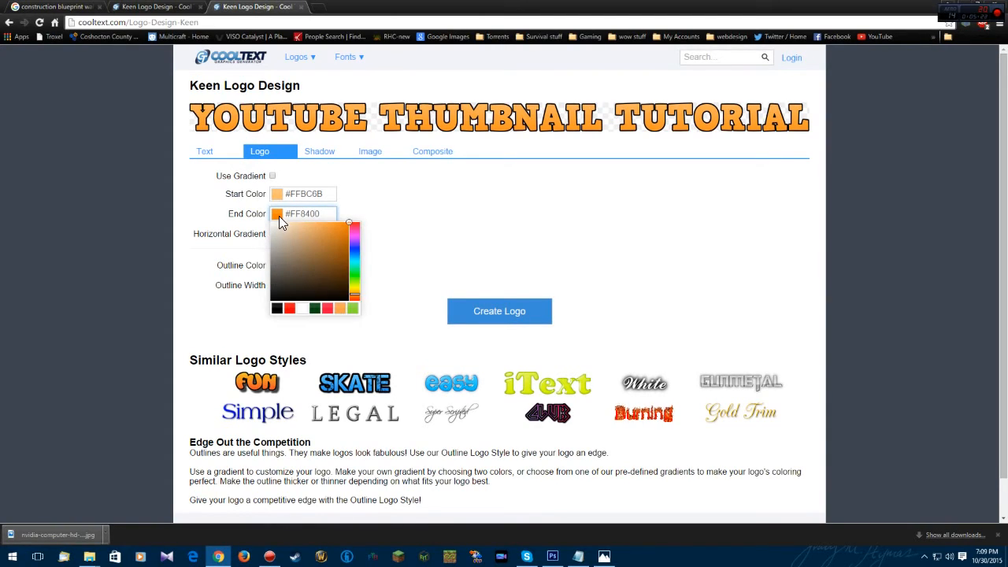
left_click(355, 292)
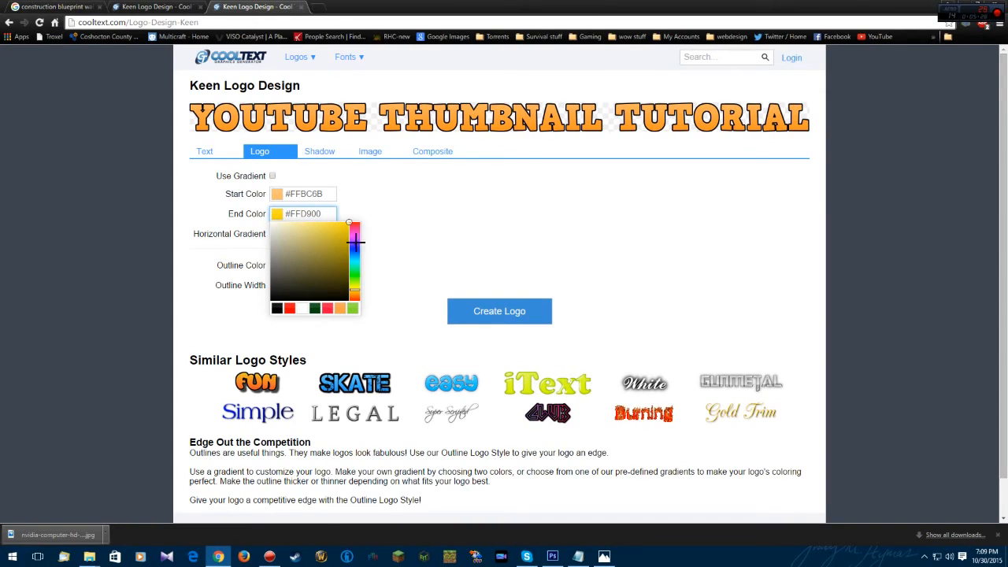
left_click(360, 290)
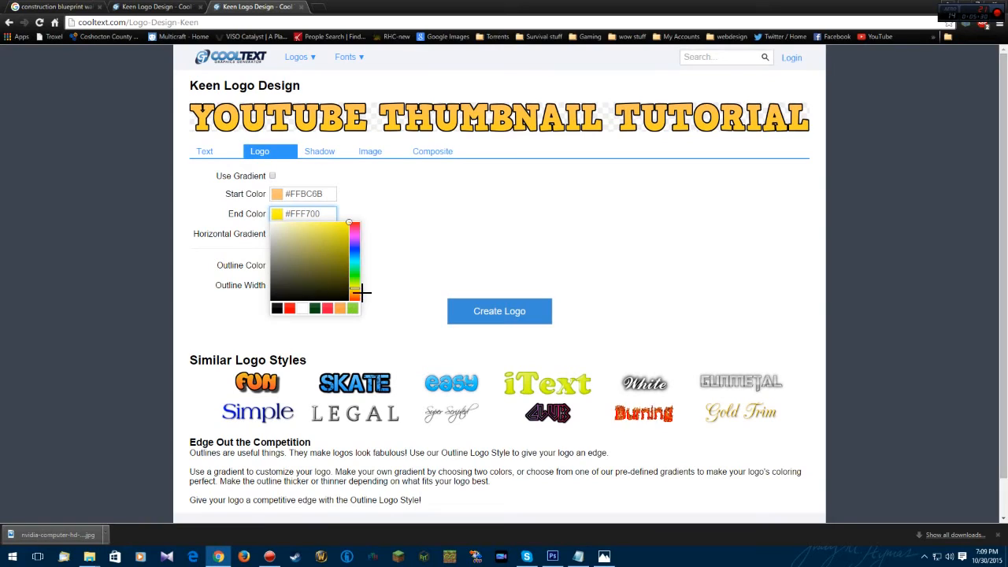
left_click(401, 186)
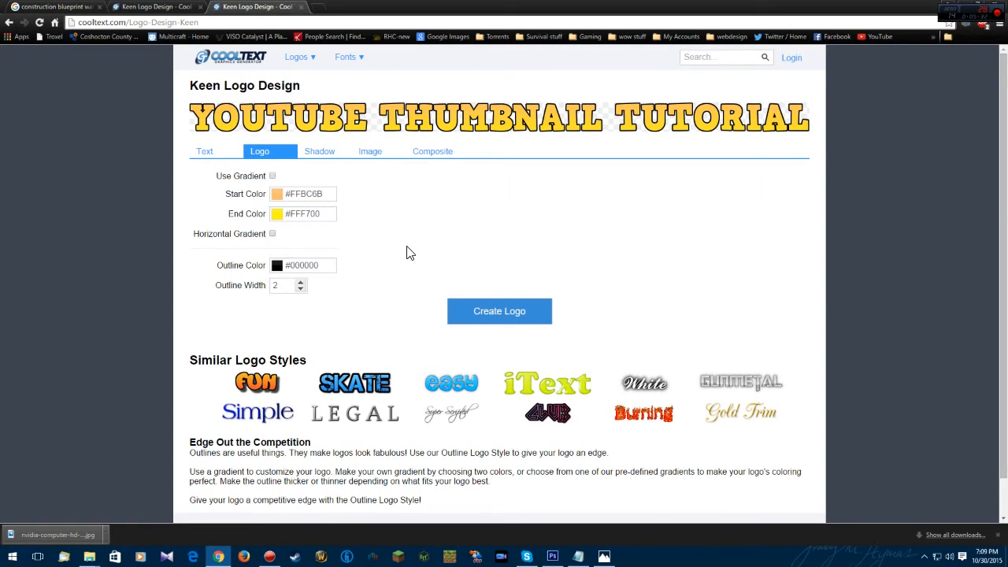
Try white as the start colour of the logo's gradient, and settle on red #FF0000.
left_click(277, 196)
left_click(297, 291)
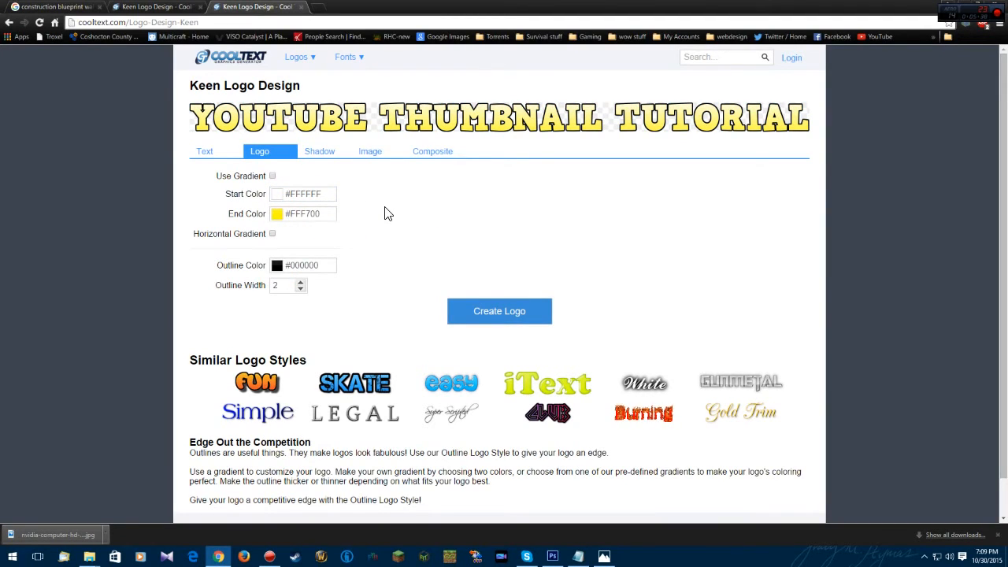
left_click(277, 199)
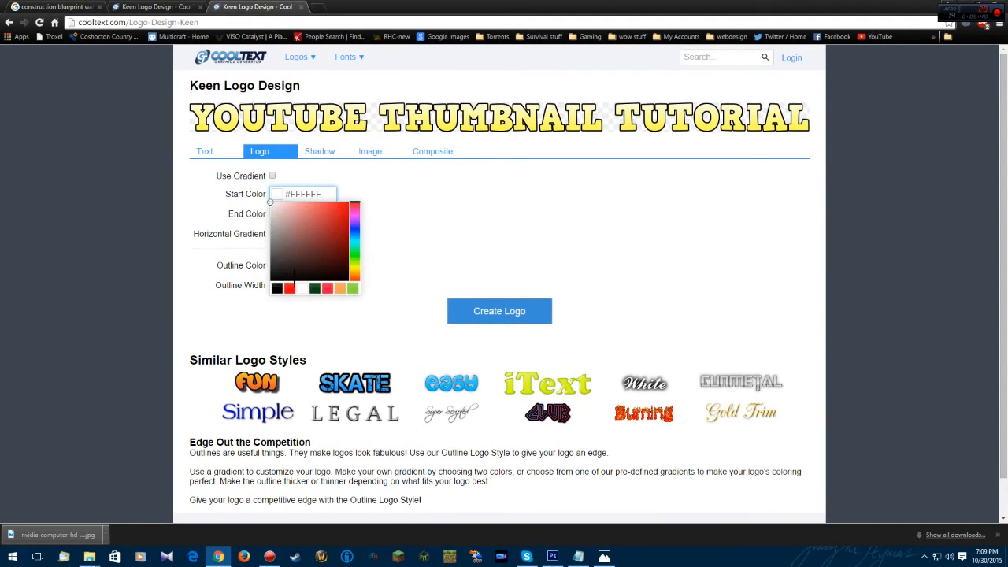
left_click(290, 289)
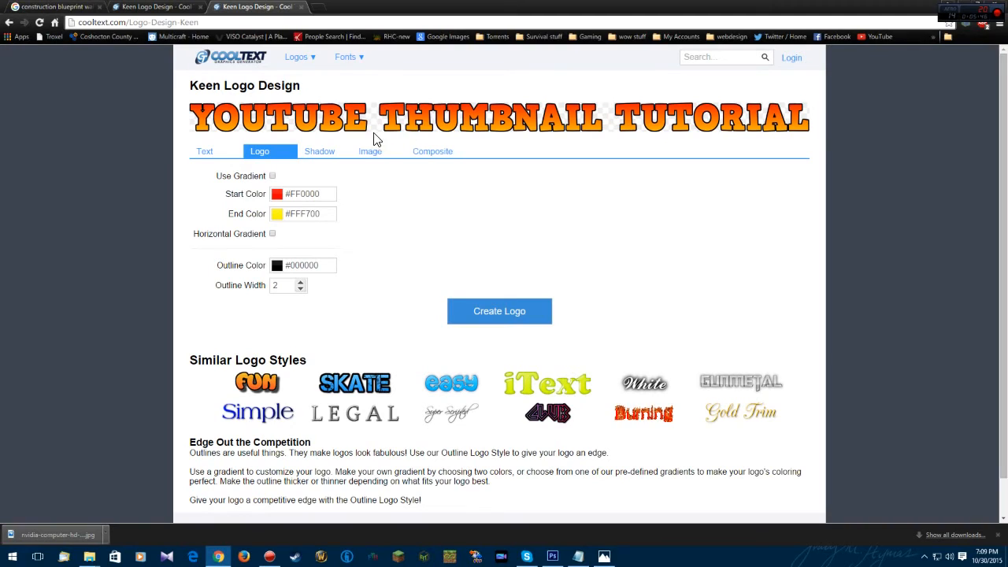
Set the logo's outline width to 4 and create the logo.
left_click(301, 283)
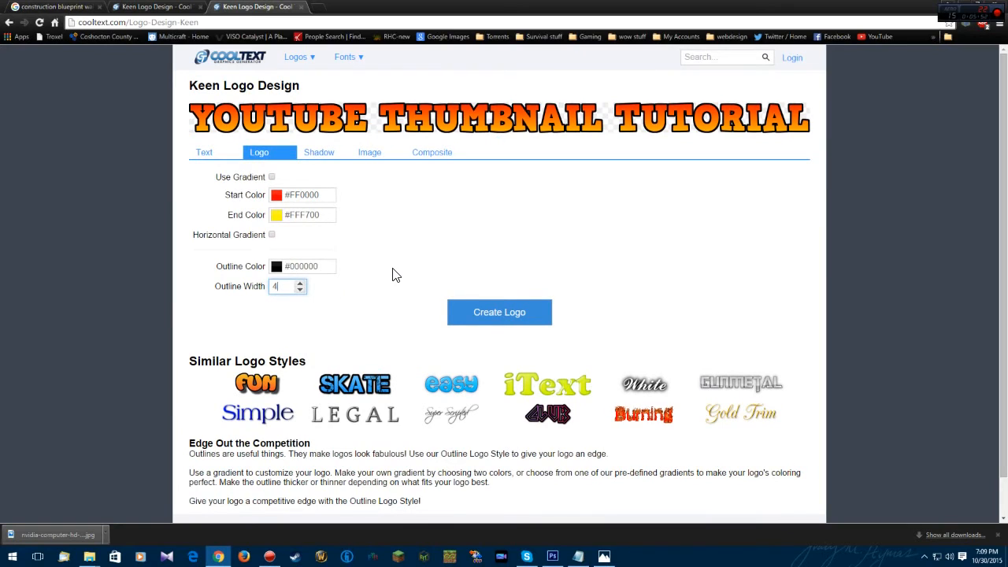
left_click(479, 315)
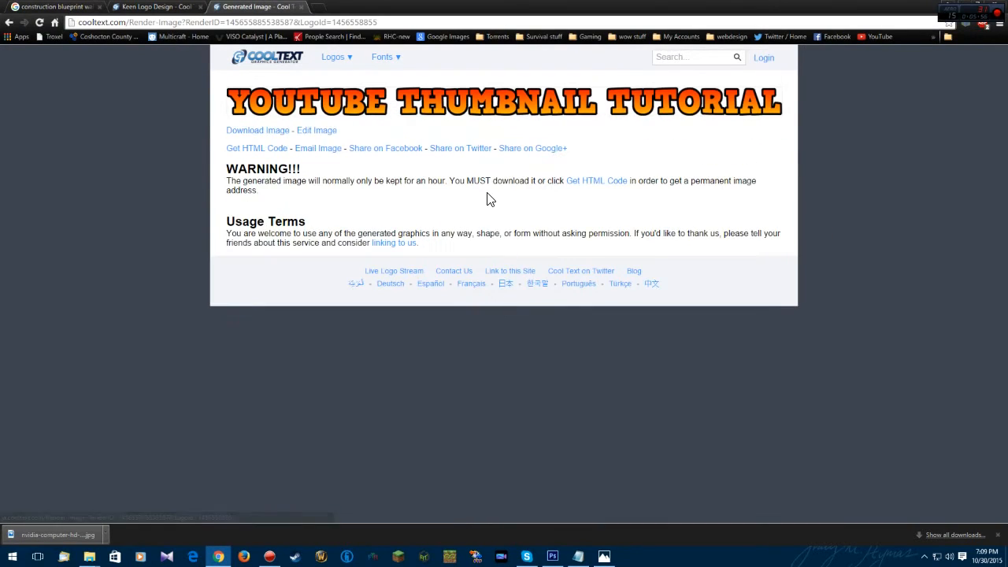
Download the generated logo as a PNG into the YOUTUBE THUMBNAILS folder and bring it into the thumbnail document in Photoshop.
left_click(268, 134)
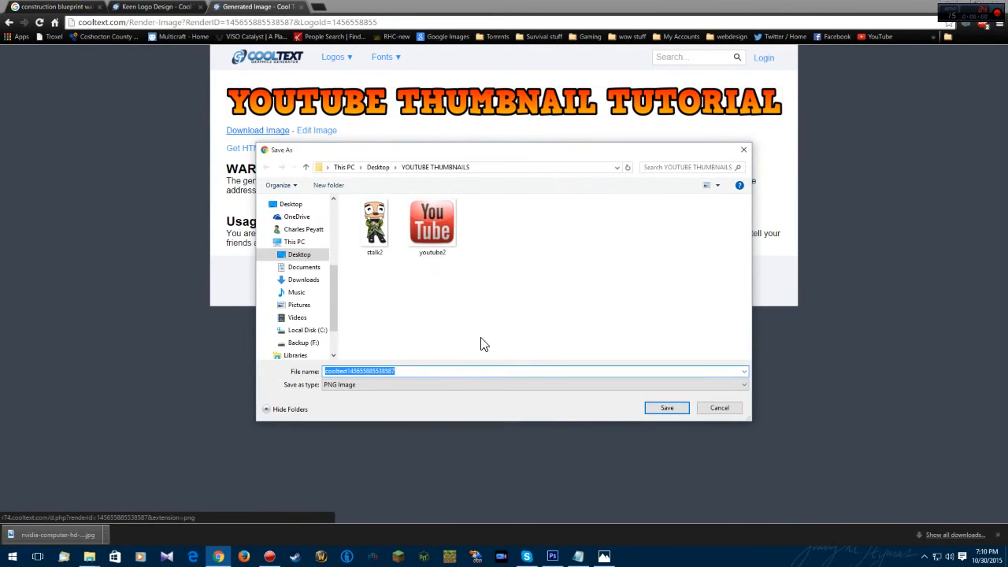
left_click(667, 407)
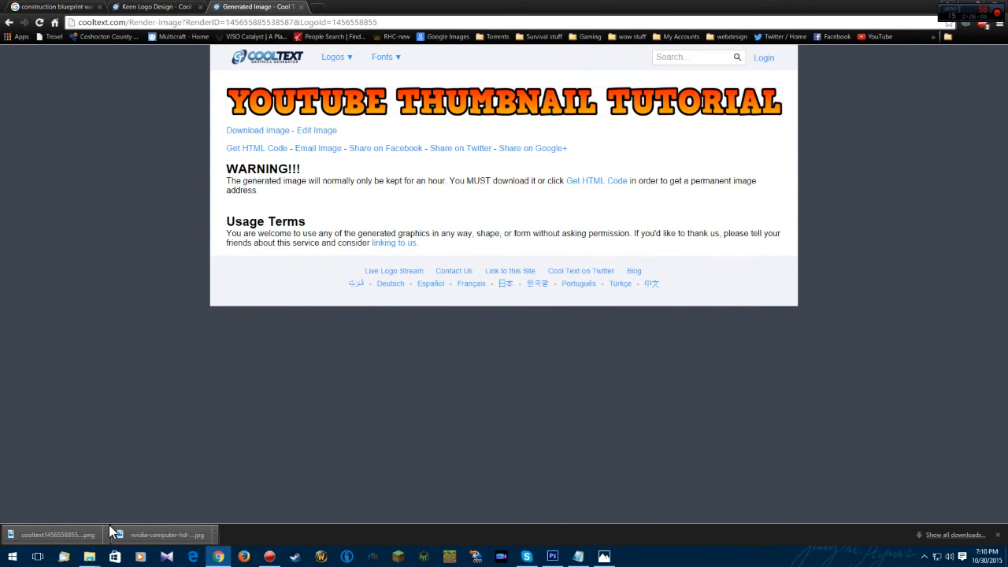
mouse_move(90, 558)
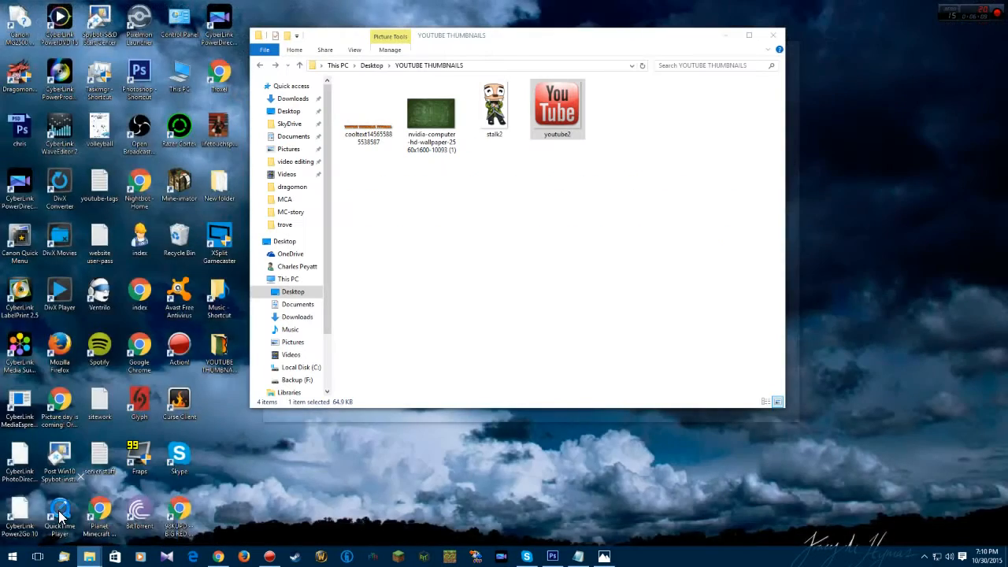
left_click(45, 512)
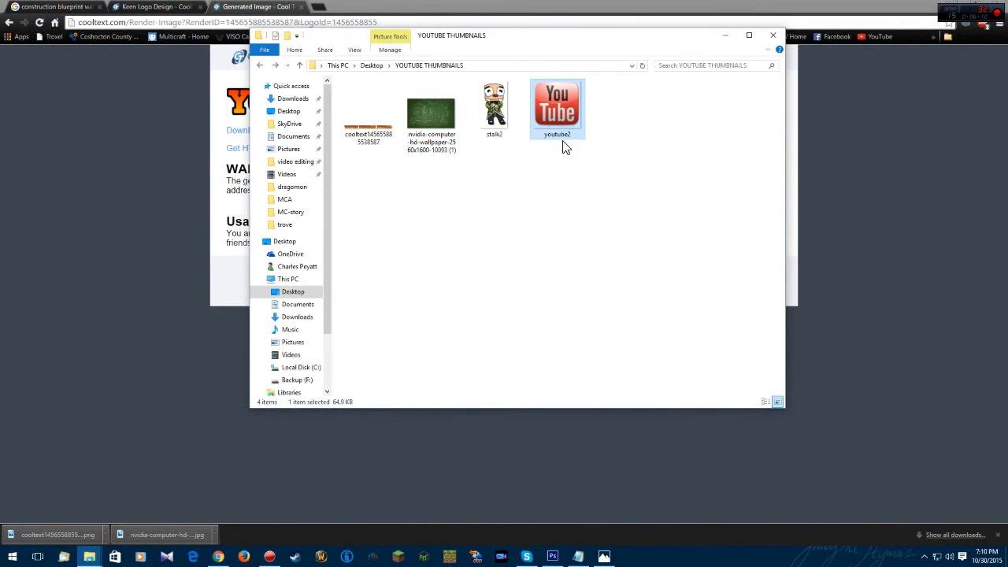
mouse_move(484, 180)
left_mouse_down()
mouse_move(511, 214)
mouse_move(495, 180)
left_mouse_up()
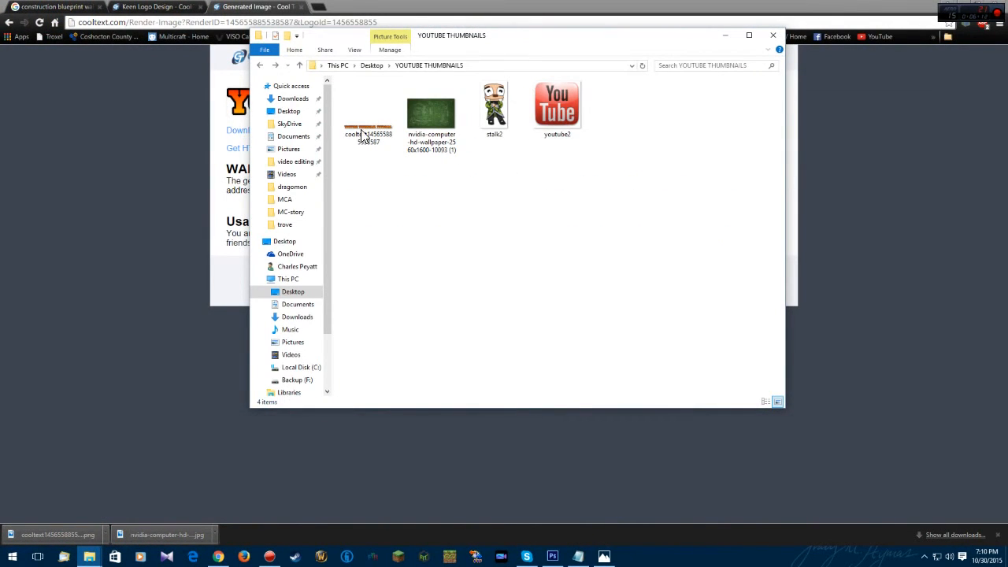
left_click_drag(514, 42, 612, 109)
left_click(470, 204)
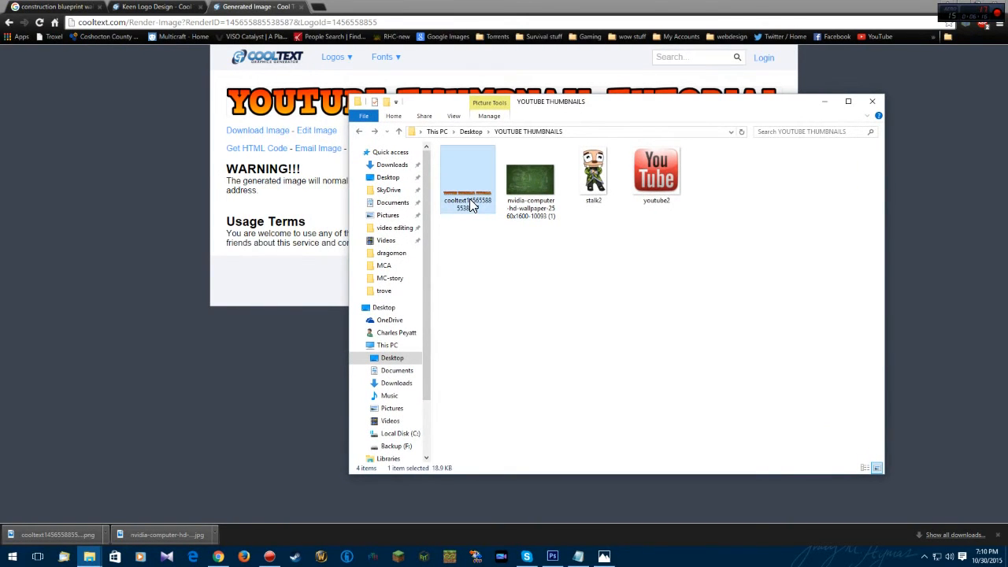
left_click_drag(470, 204, 473, 335)
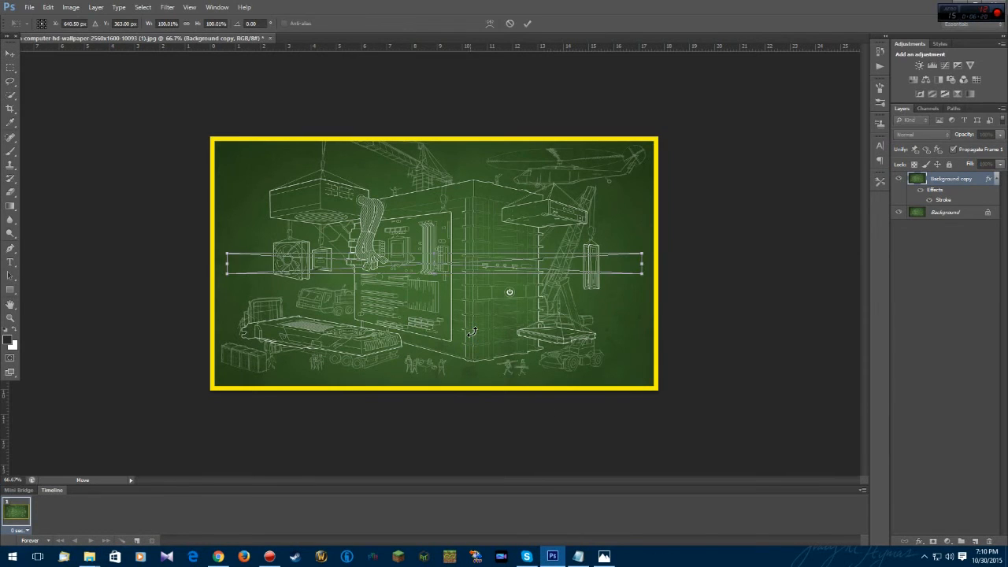
Stretch the title logo to about 101% width and 322% height, and place it along the thumbnail's bottom edge inside the border.
left_click_drag(457, 260, 458, 166)
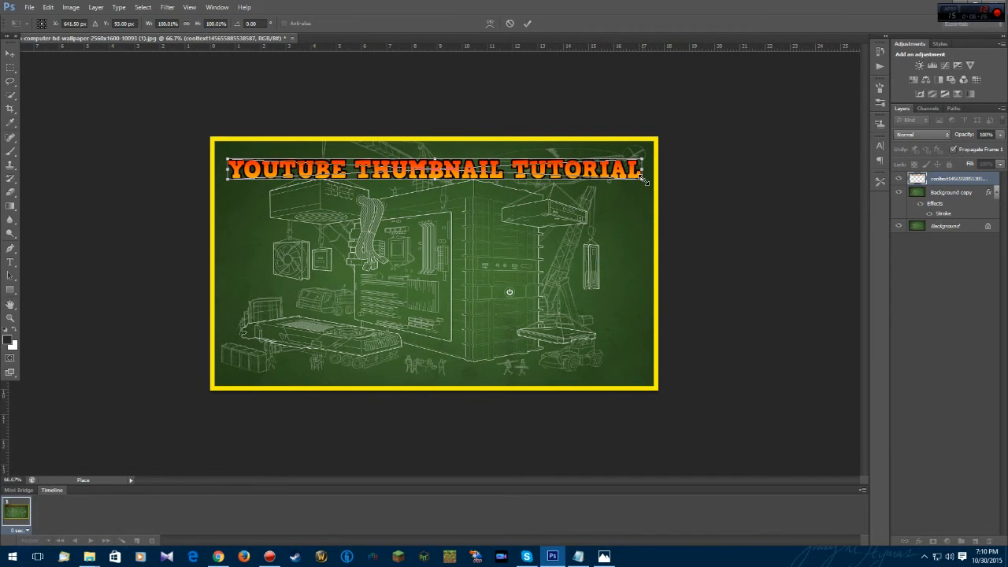
left_click_drag(644, 188, 648, 227)
left_click_drag(437, 182, 437, 326)
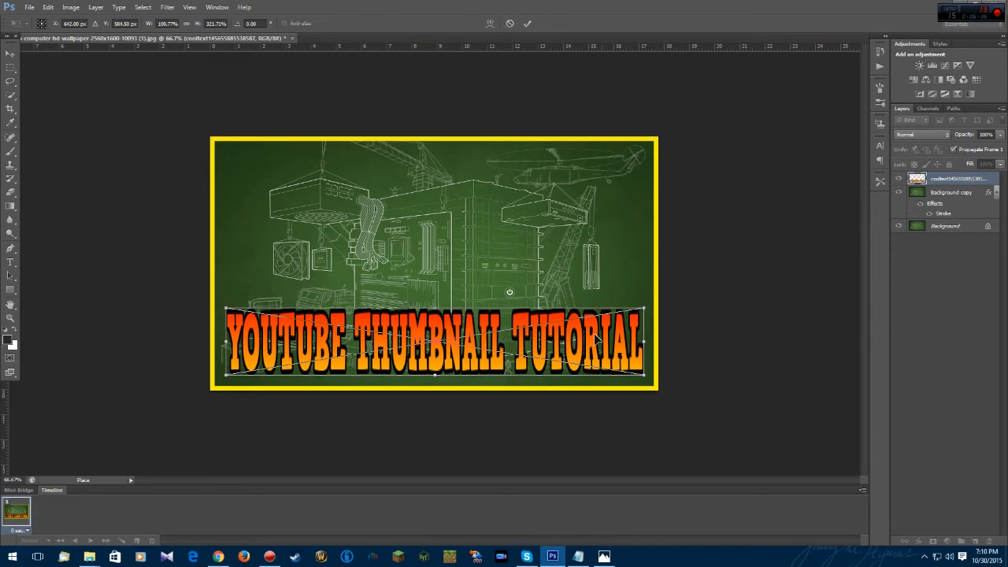
left_click(11, 53)
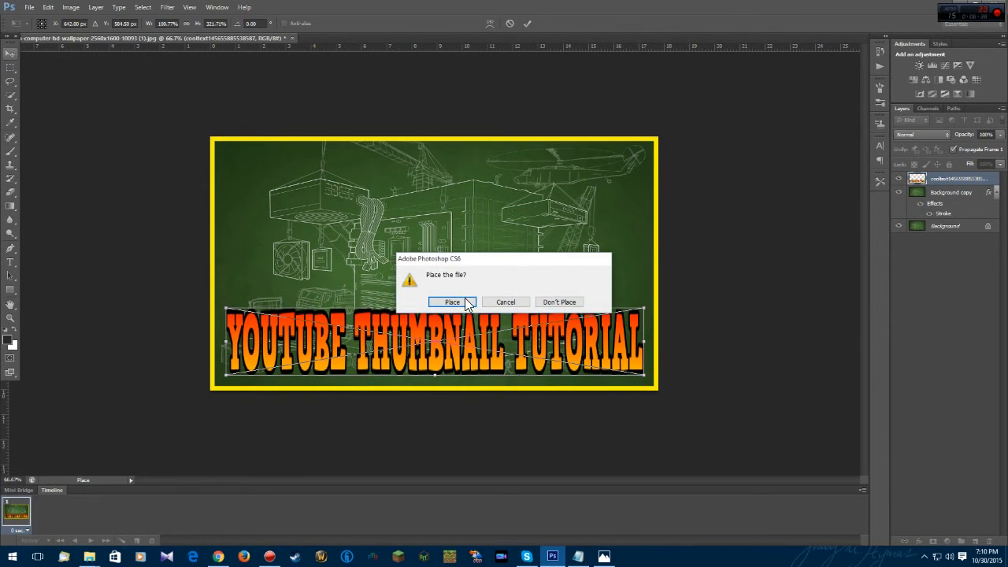
left_click(452, 302)
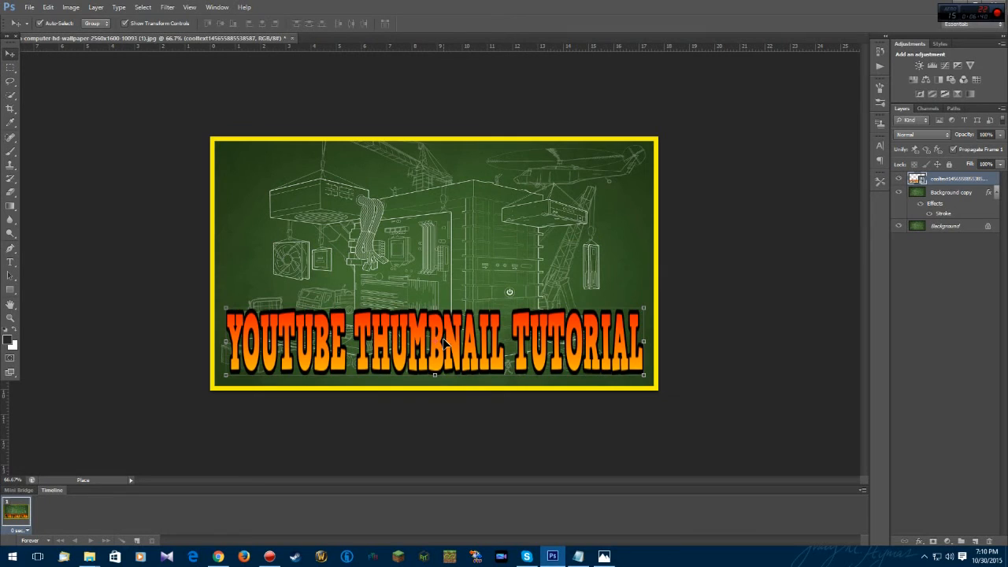
left_click_drag(440, 340, 439, 342)
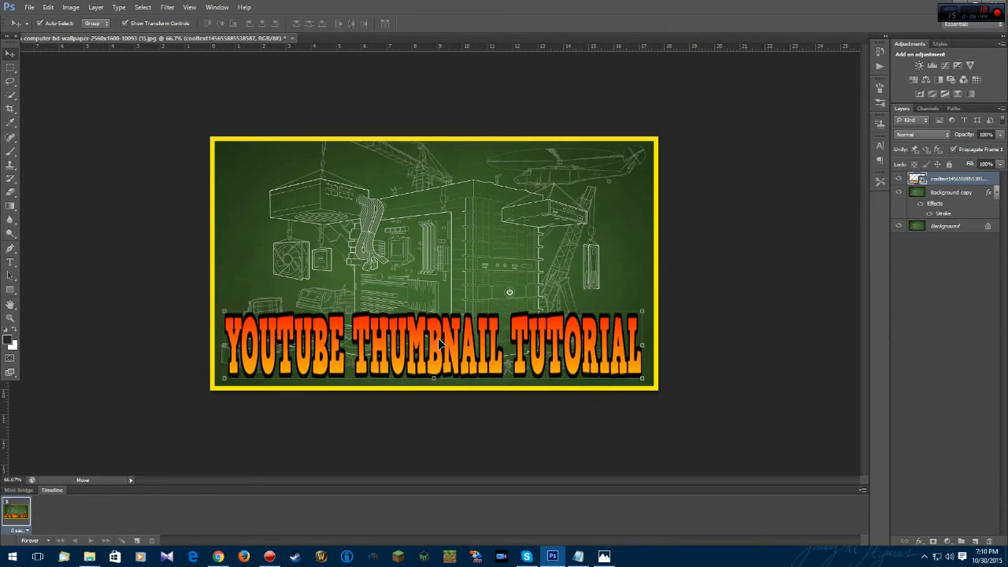
Add a Drop Shadow layer style to the title logo layer.
left_click(477, 227)
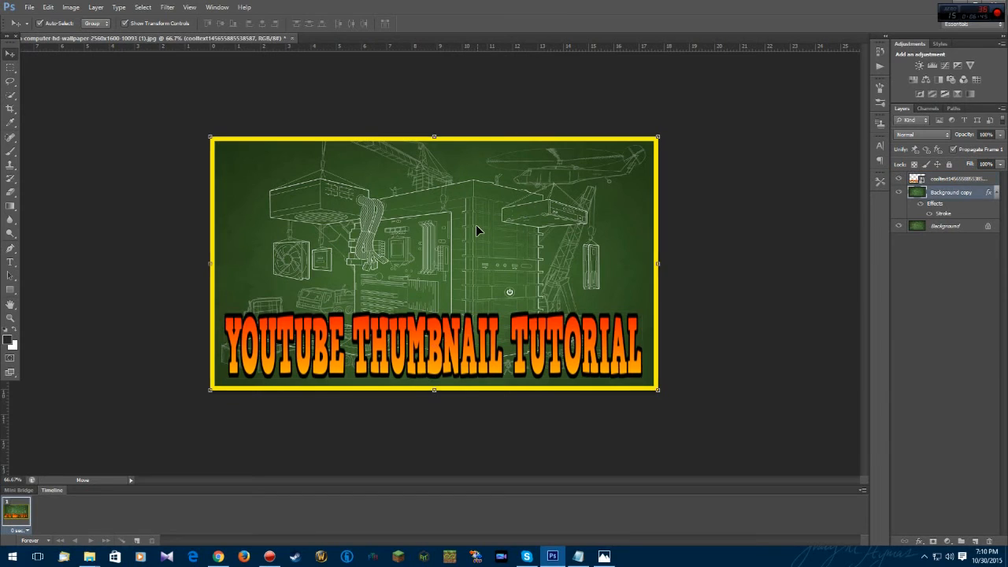
left_click(451, 351)
left_click(95, 7)
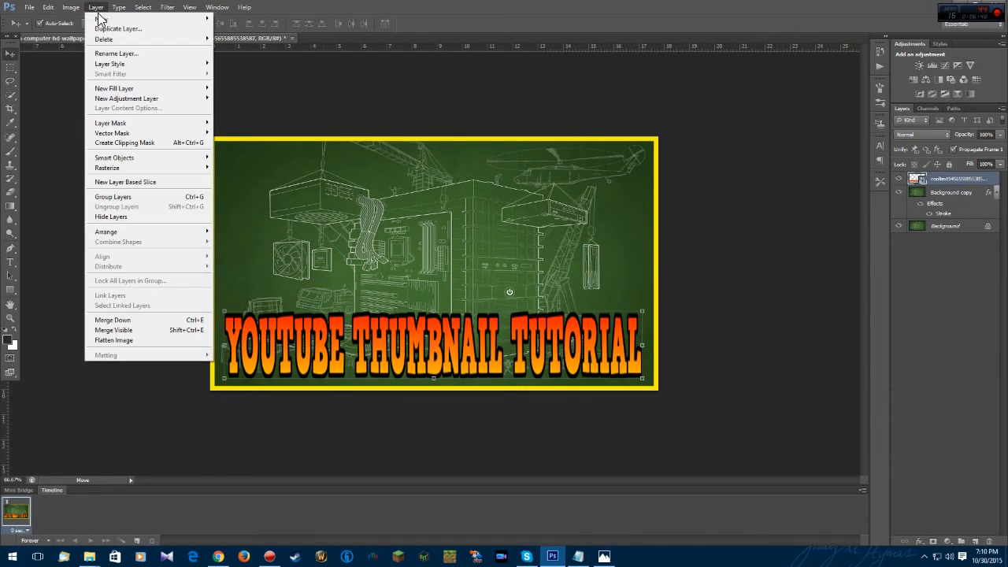
mouse_move(107, 65)
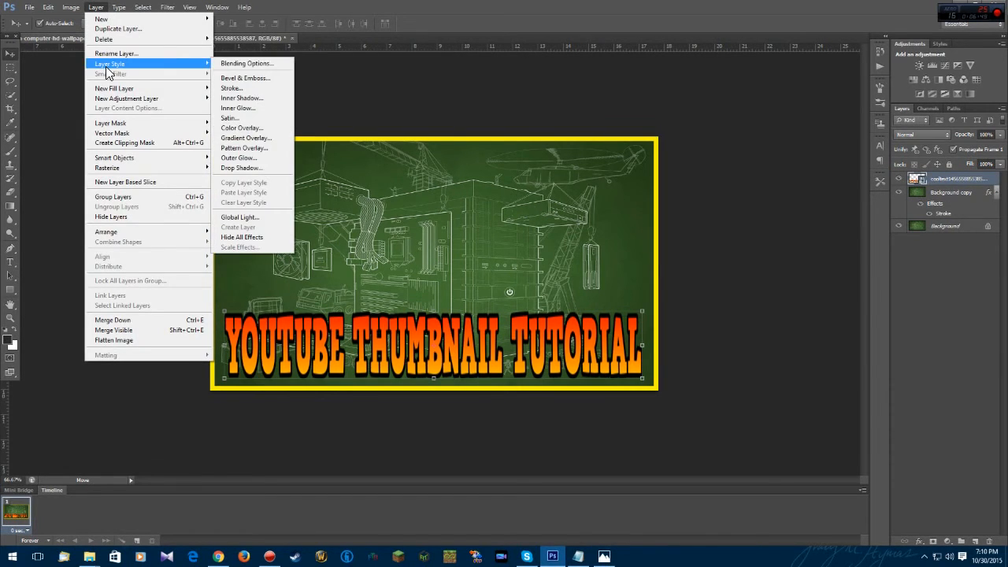
left_click(252, 169)
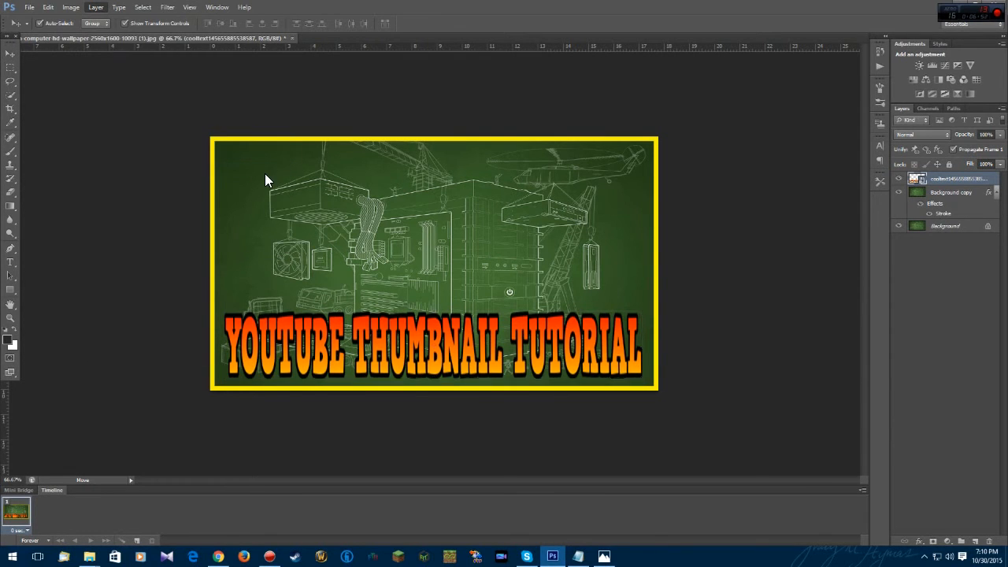
left_click(637, 187)
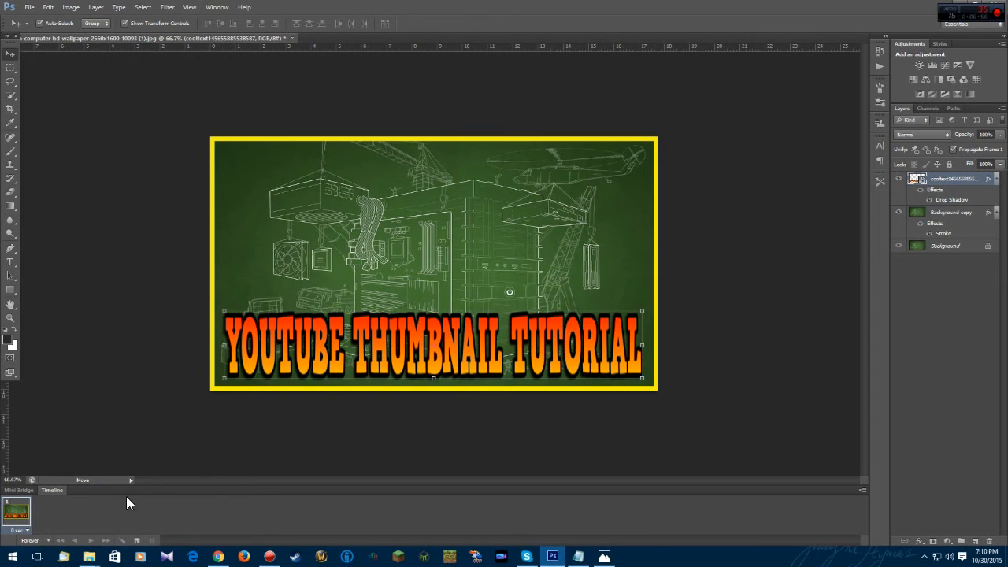
Place the stalk2 image from the YOUTUBE THUMBNAILS folder, scaled to about 52%, in the thumbnail's upper-left area above the title.
mouse_move(91, 559)
left_click(45, 521)
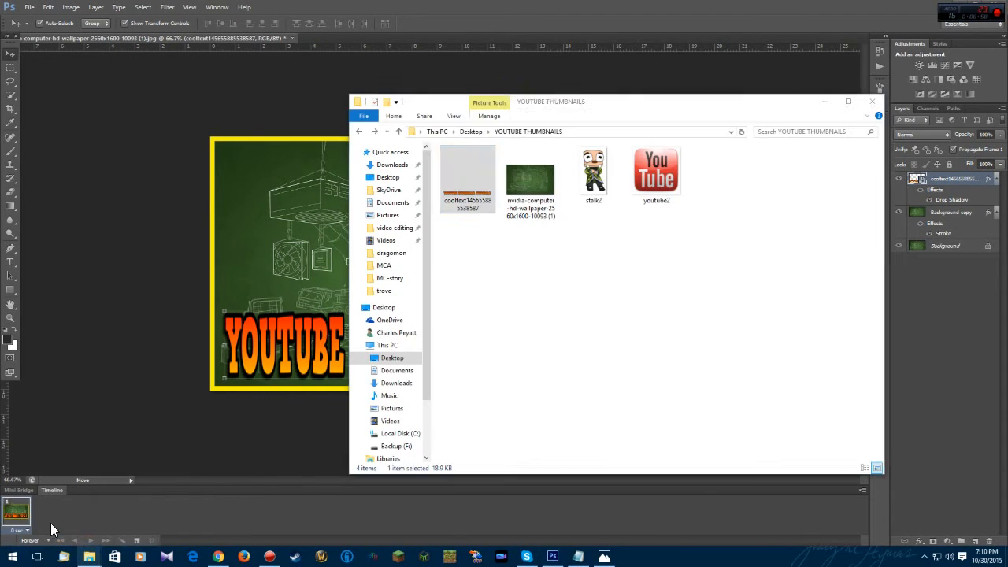
left_click_drag(600, 169, 263, 258)
left_click_drag(449, 216, 321, 222)
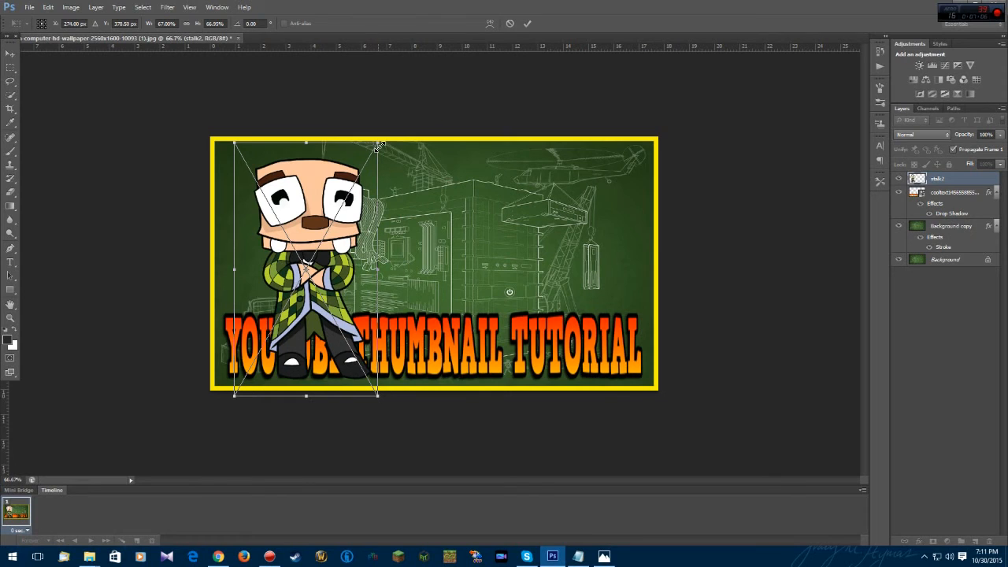
left_click_drag(379, 145, 346, 202)
left_click_drag(298, 256, 279, 181)
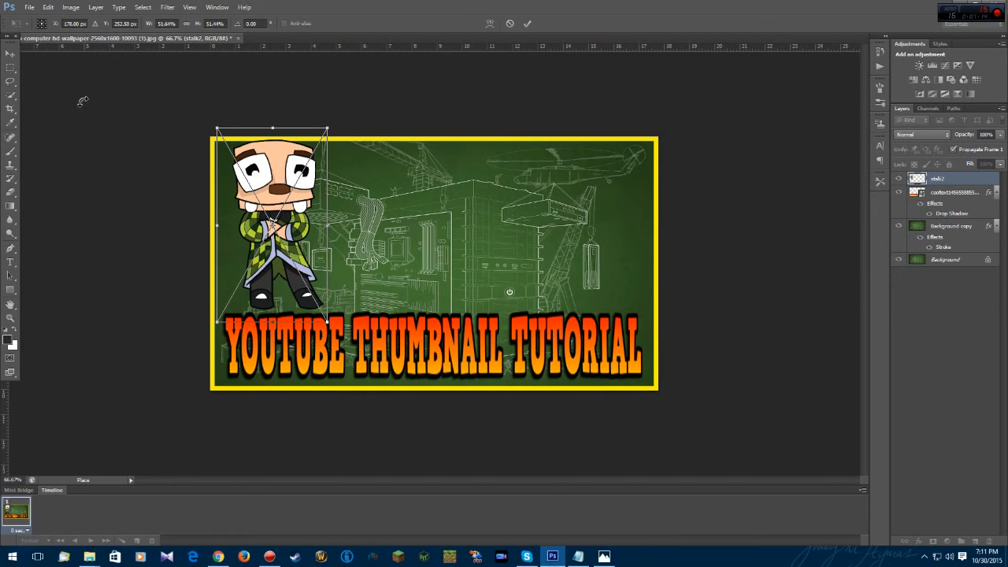
left_click(6, 54)
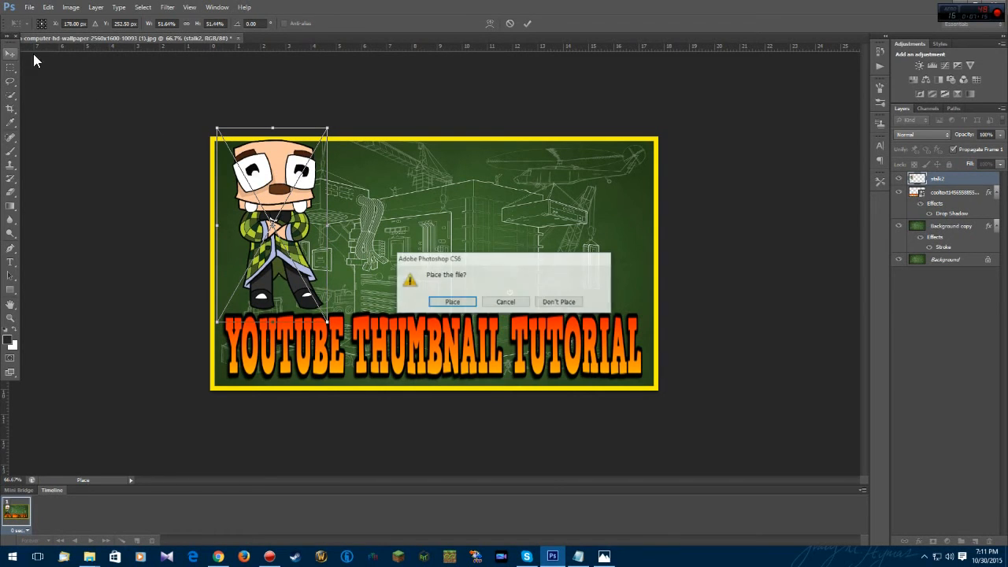
left_click(449, 303)
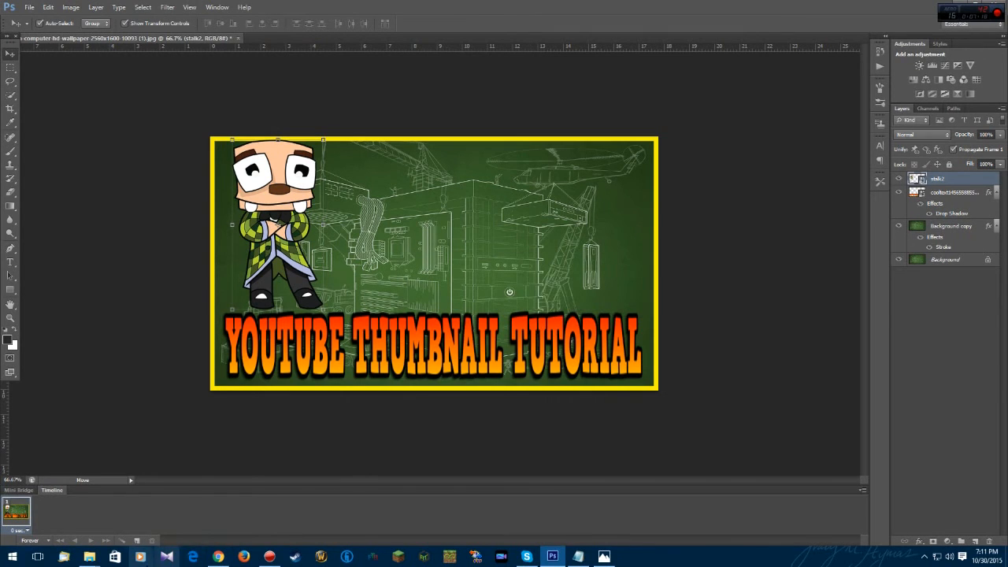
Place the youtube2 image from the YOUTUBE THUMBNAILS folder, scaled to about 72% width and 64% height, in the thumbnail's upper-right corner.
mouse_move(93, 561)
left_click(48, 508)
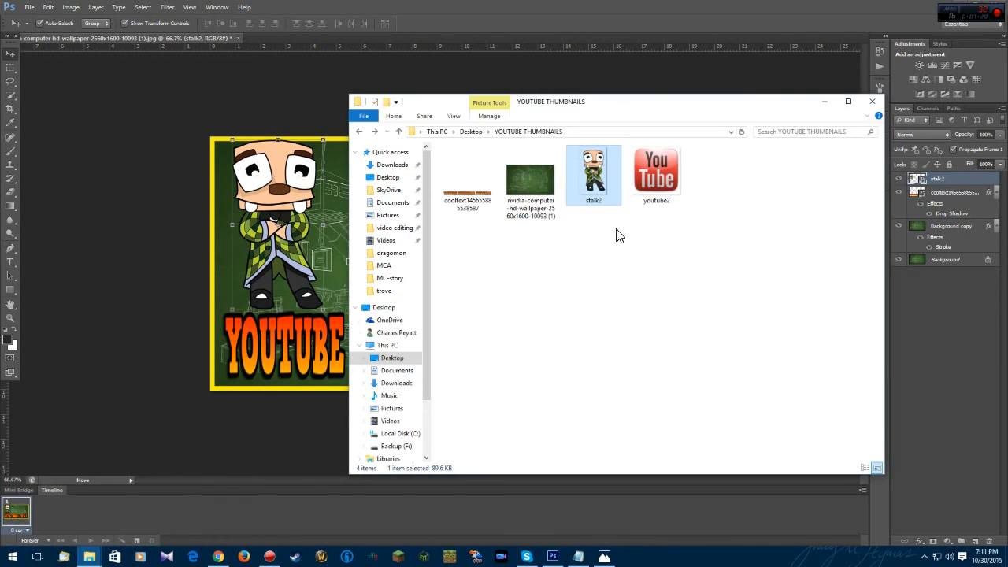
left_click_drag(639, 106, 762, 94)
left_click_drag(780, 162, 431, 253)
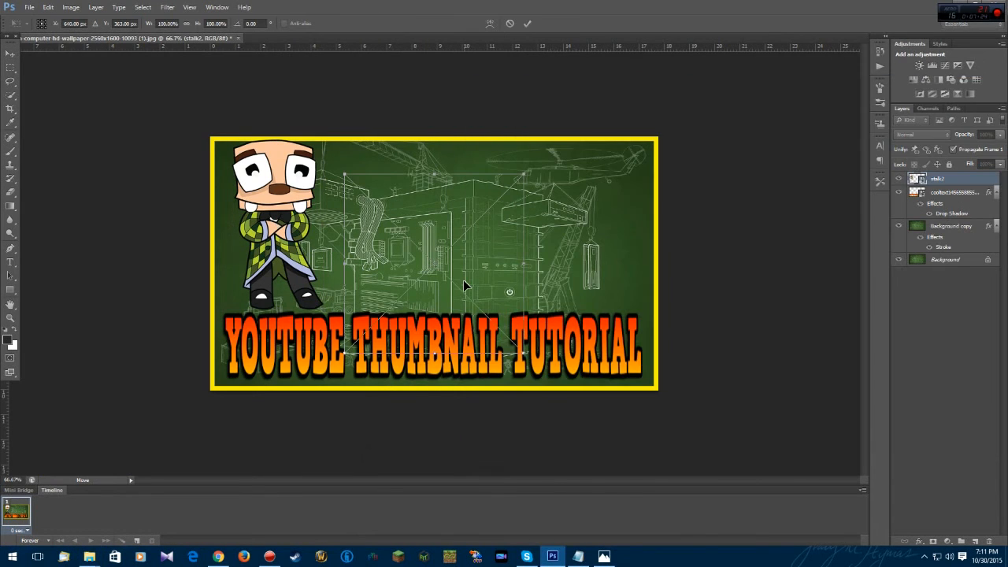
left_click_drag(526, 177, 473, 247)
left_click_drag(396, 270, 565, 187)
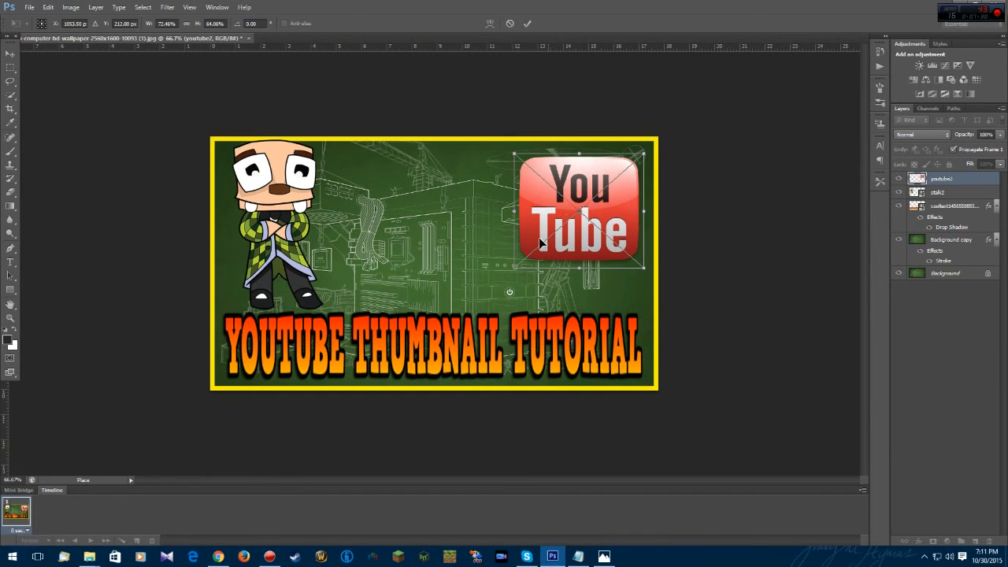
left_click(12, 55)
left_click(455, 303)
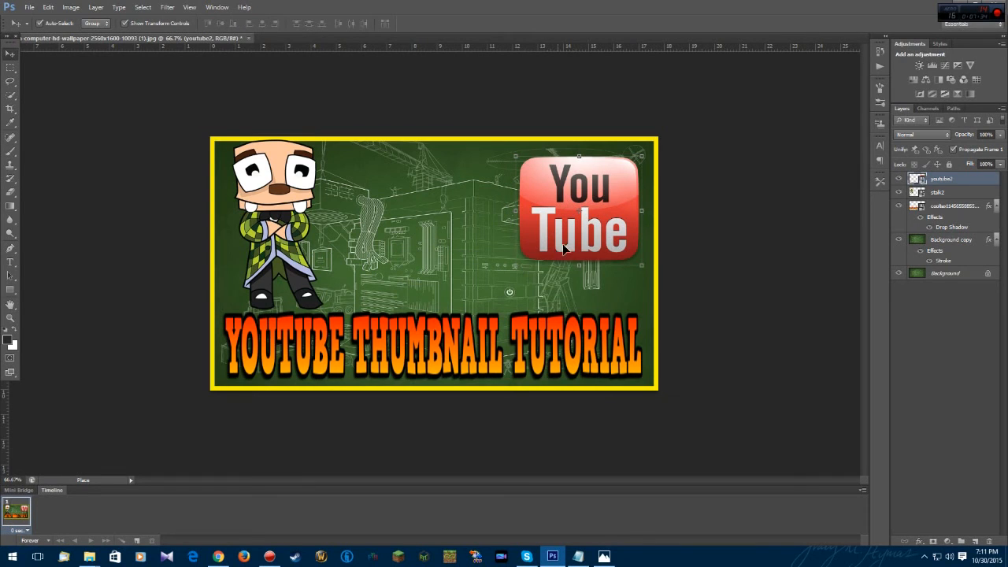
left_click(447, 229)
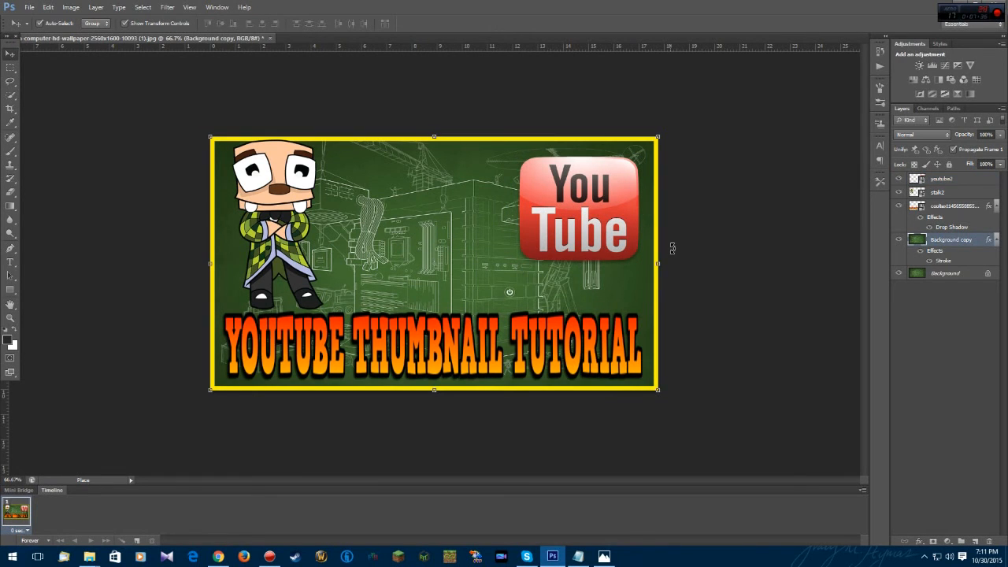
Save the thumbnail as a JPEG named youtubethumbnail in the YOUTUBE THUMBNAILS folder, accepting the offered JPEG options.
left_click(30, 9)
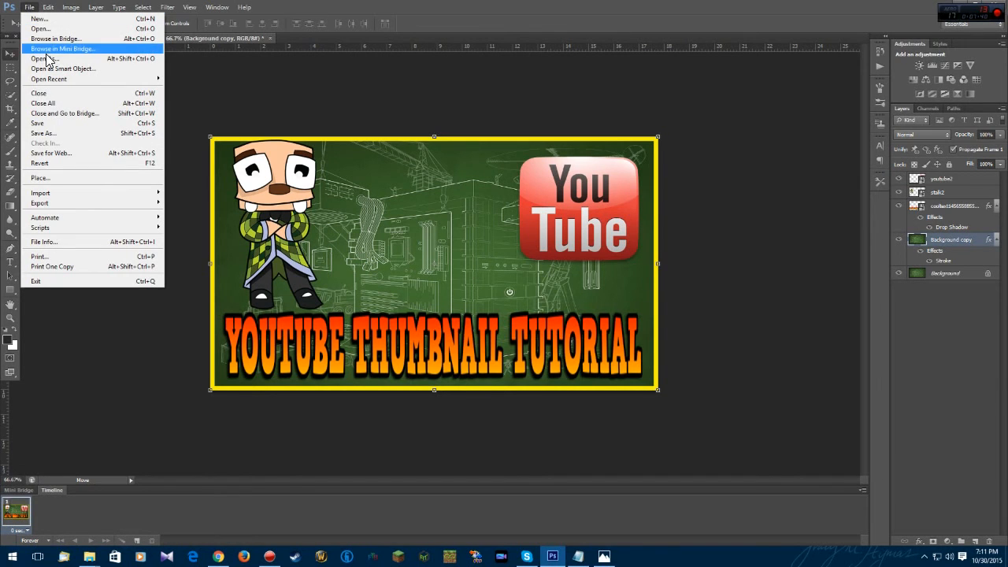
left_click(50, 133)
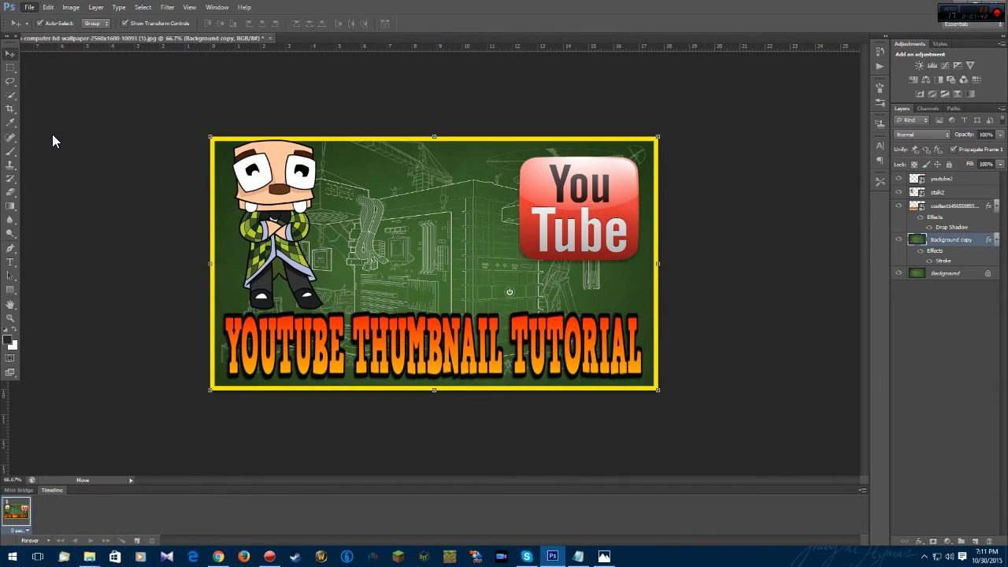
left_click(515, 322)
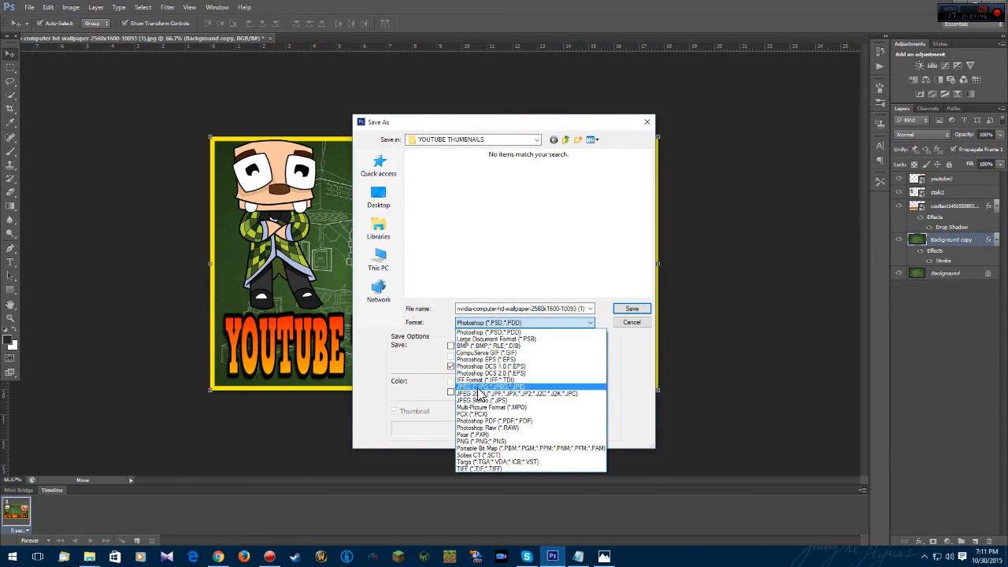
left_click(481, 387)
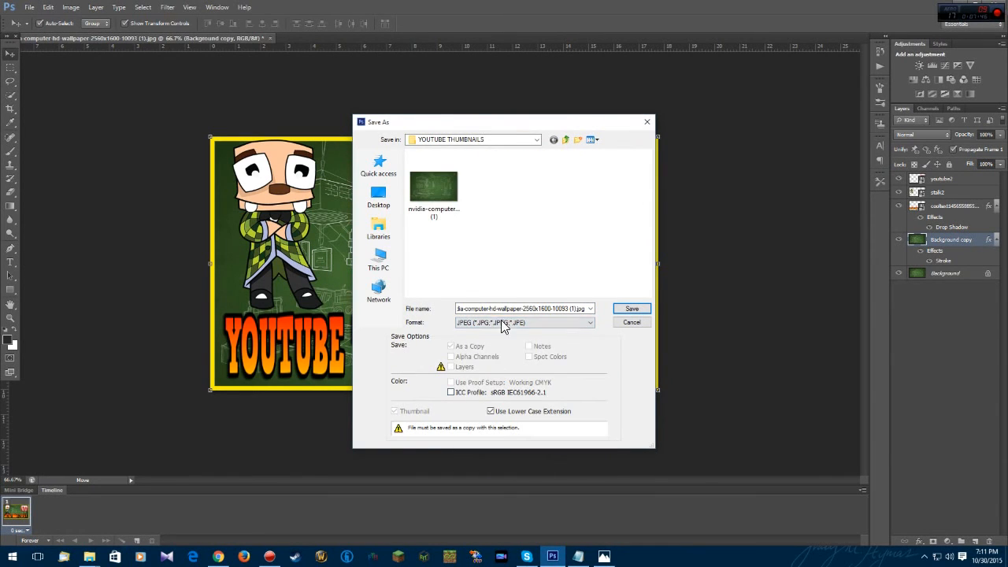
triple_click(578, 309)
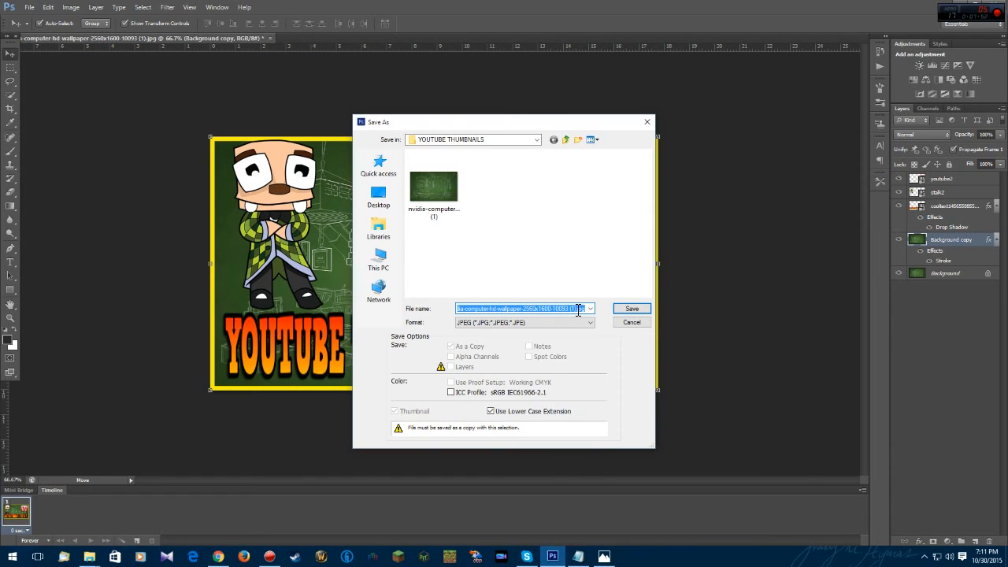
type("y")
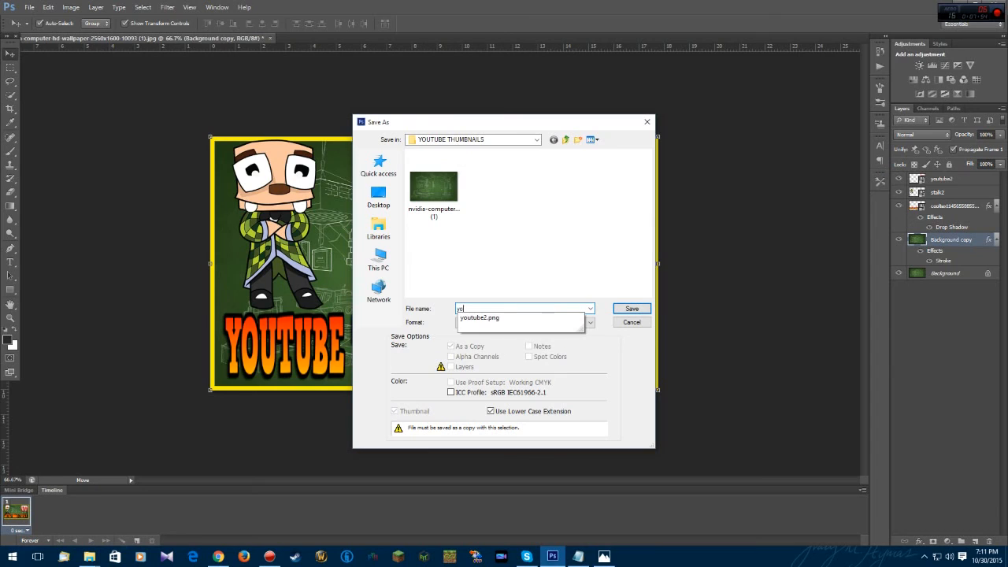
type("outubethumbnail")
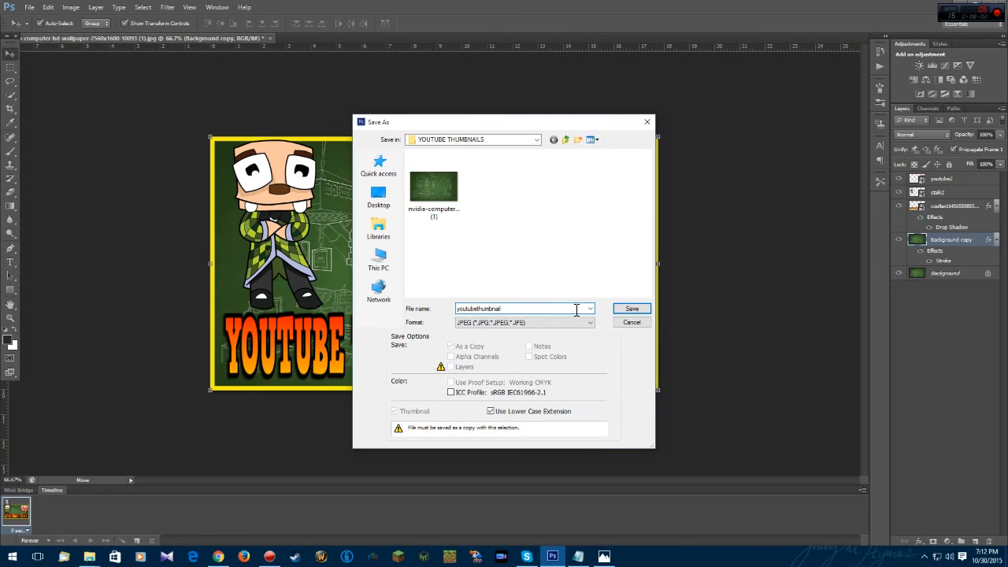
left_click(631, 309)
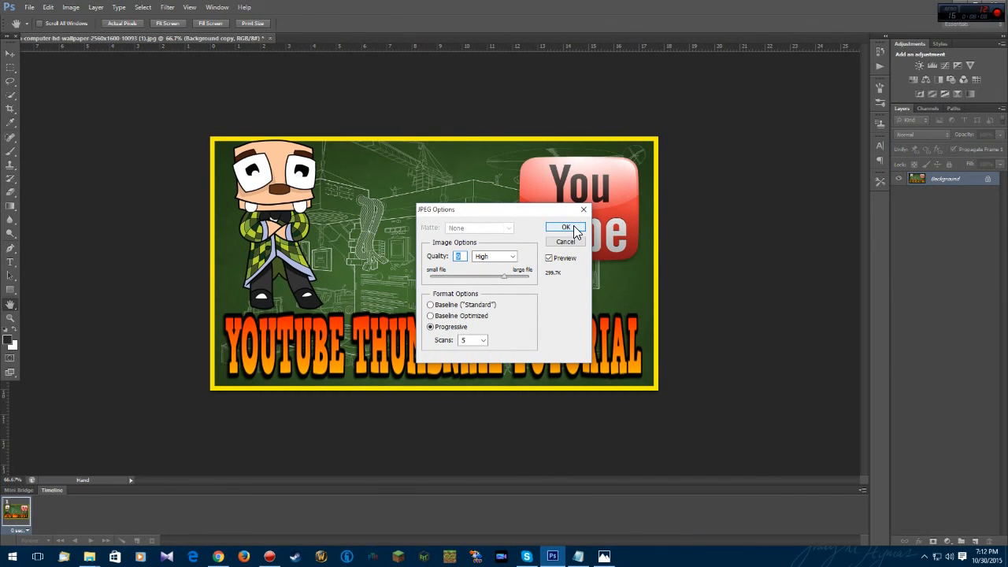
left_click(566, 228)
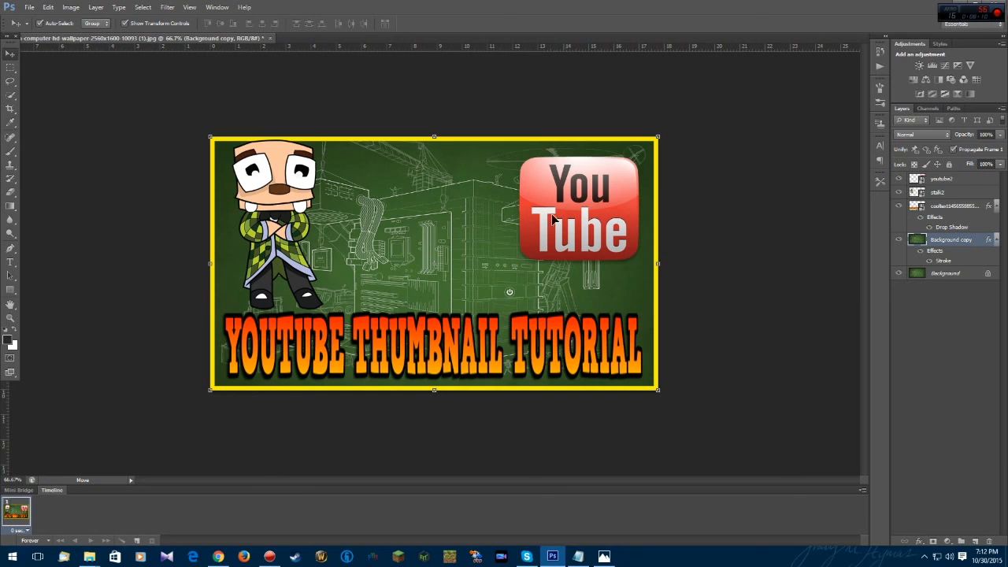